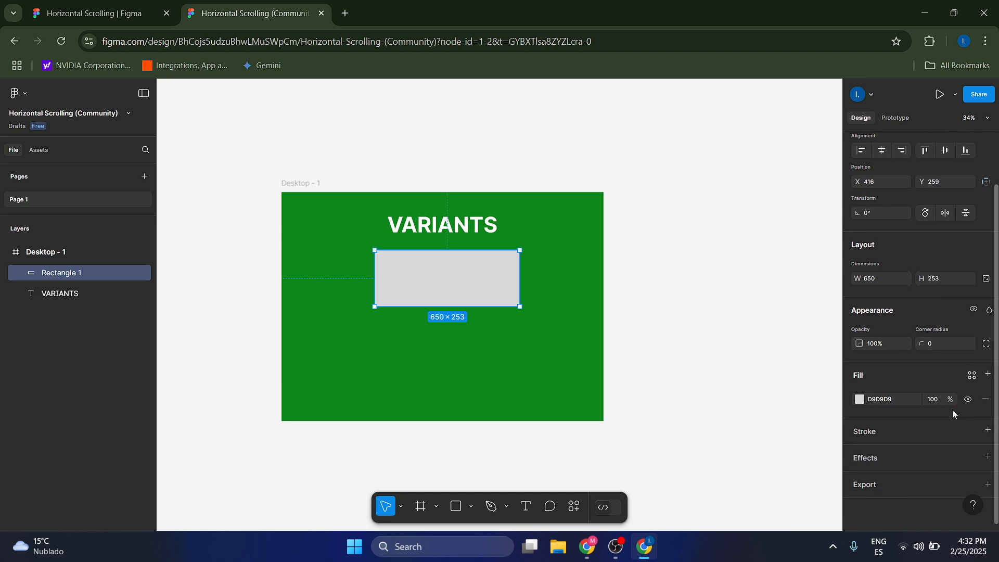
# Round the grey rectangle's corners to a radius of 50 and centre it horizontally under the VARIANTS heading
pyautogui.click(928, 345)
pyautogui.write('50')
pyautogui.press('Return')
pyautogui.moveTo(469, 297); pyautogui.dragTo(459, 289)
pyautogui.click(657, 311)
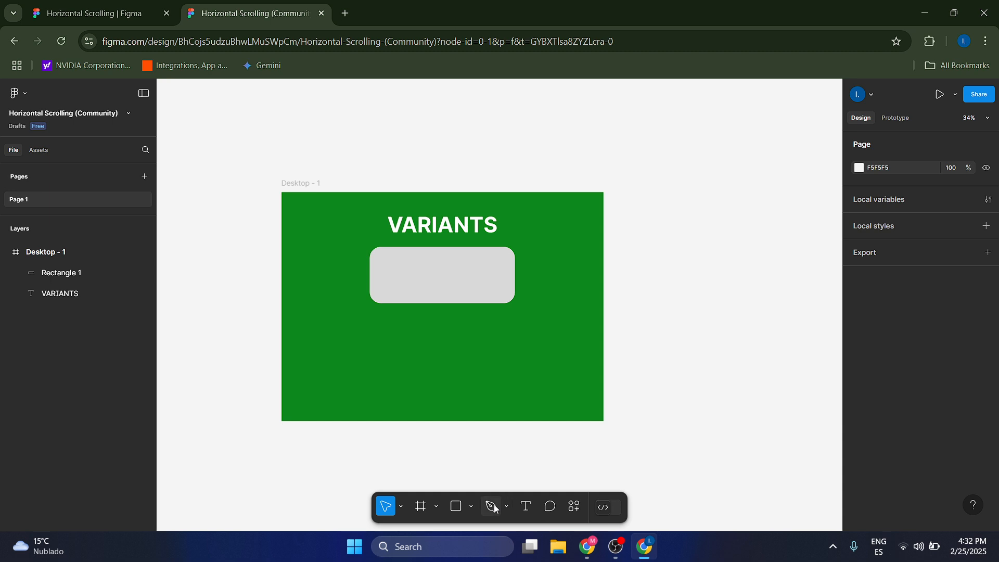
pyautogui.click(471, 506)
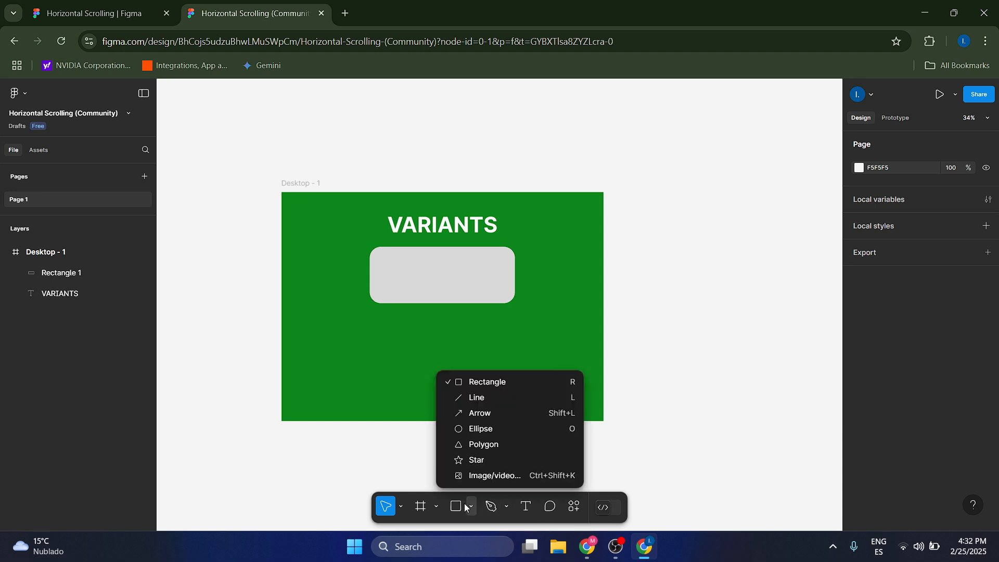
pyautogui.click(489, 430)
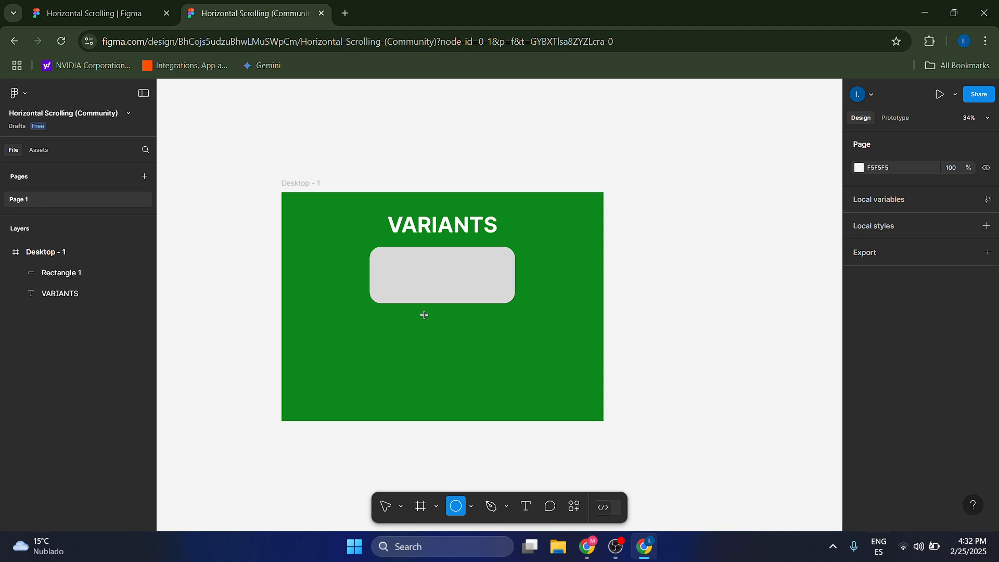
pyautogui.moveTo(422, 318)
pyautogui.mouseDown()
pyautogui.moveTo(468, 368)
pyautogui.moveTo(471, 346)
pyautogui.mouseUp()
pyautogui.press('Delete')
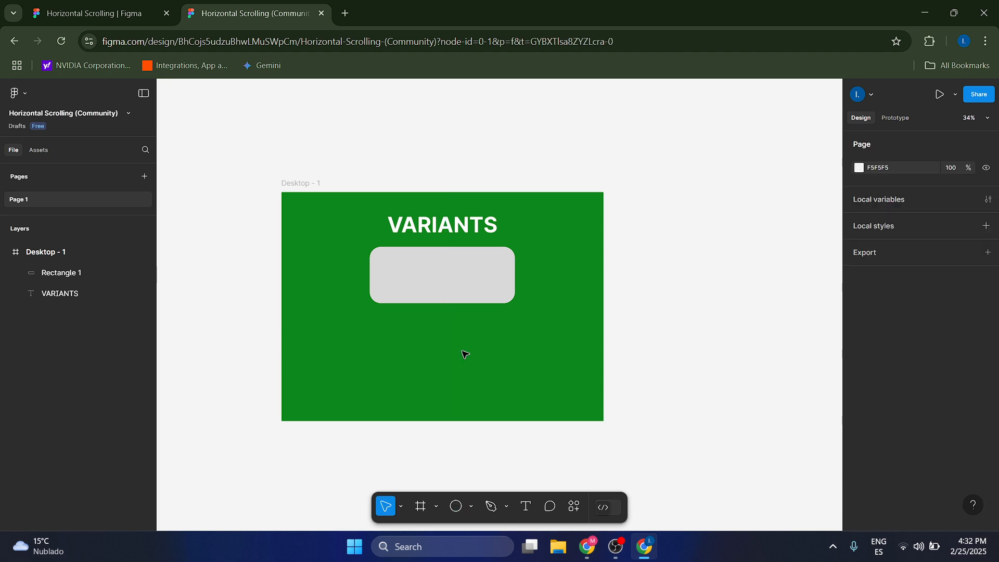
pyautogui.click(456, 506)
pyautogui.moveTo(427, 326); pyautogui.dragTo(471, 359)
pyautogui.press('Delete')
# Draw a circle about 209 × 209 centred below the grey rectangle and fill it with red FF0000
pyautogui.click(460, 509)
pyautogui.moveTo(426, 319)
pyautogui.mouseDown()
pyautogui.moveTo(471, 363)
pyautogui.moveTo(446, 336)
pyautogui.mouseUp()
pyautogui.scroll(-1, 932, 408)
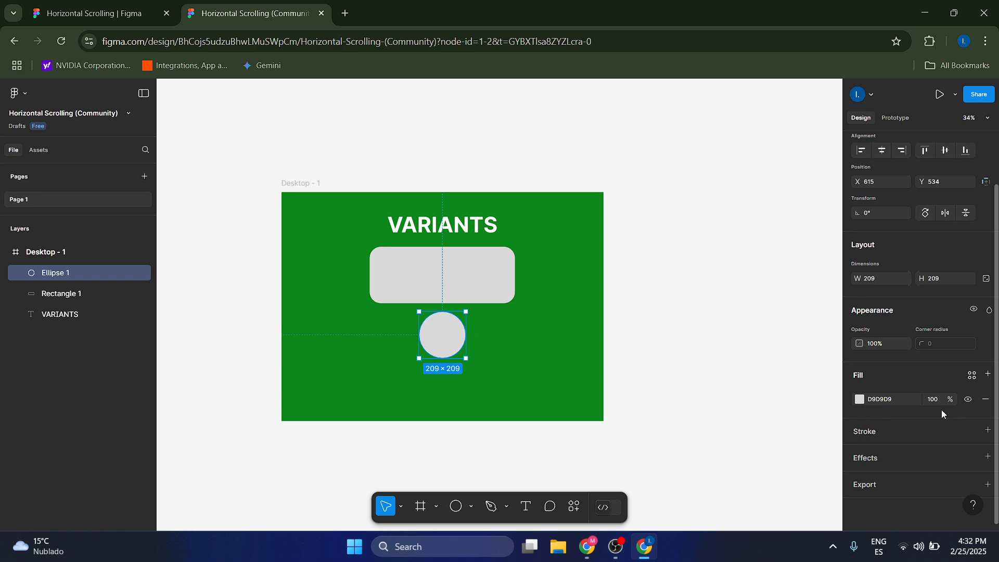
pyautogui.click(860, 402)
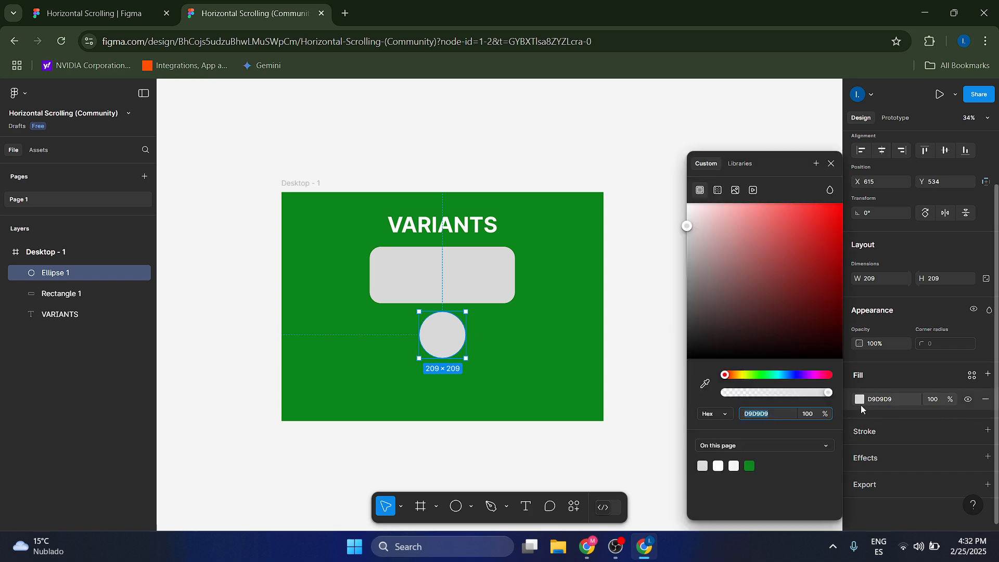
pyautogui.moveTo(757, 286); pyautogui.dragTo(857, 200)
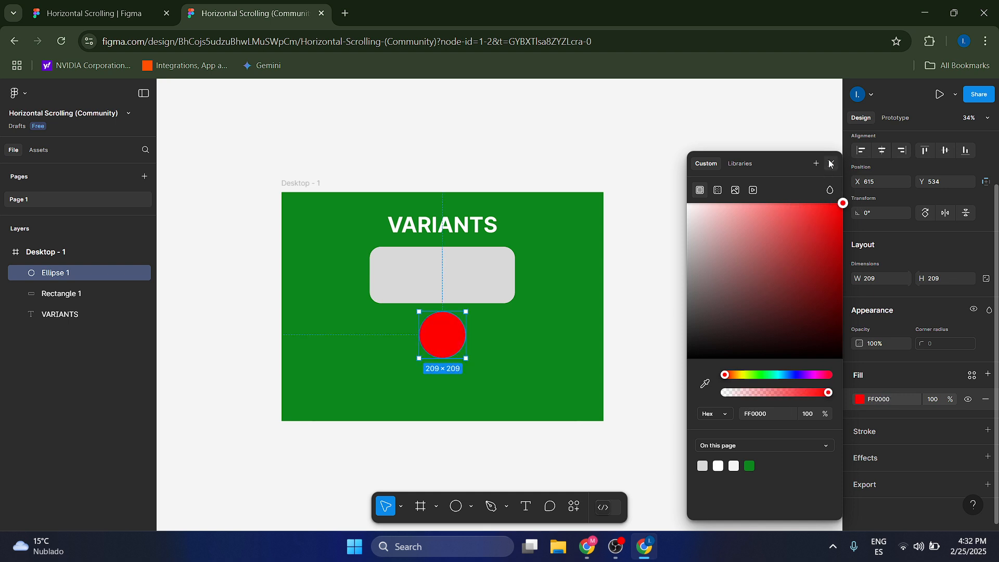
pyautogui.click(831, 164)
pyautogui.click(765, 316)
# Combine the grey rectangle and the red circle into a single component
pyautogui.scroll(1, 474, 343)
pyautogui.scroll(2, 513, 335)
pyautogui.click(463, 284)
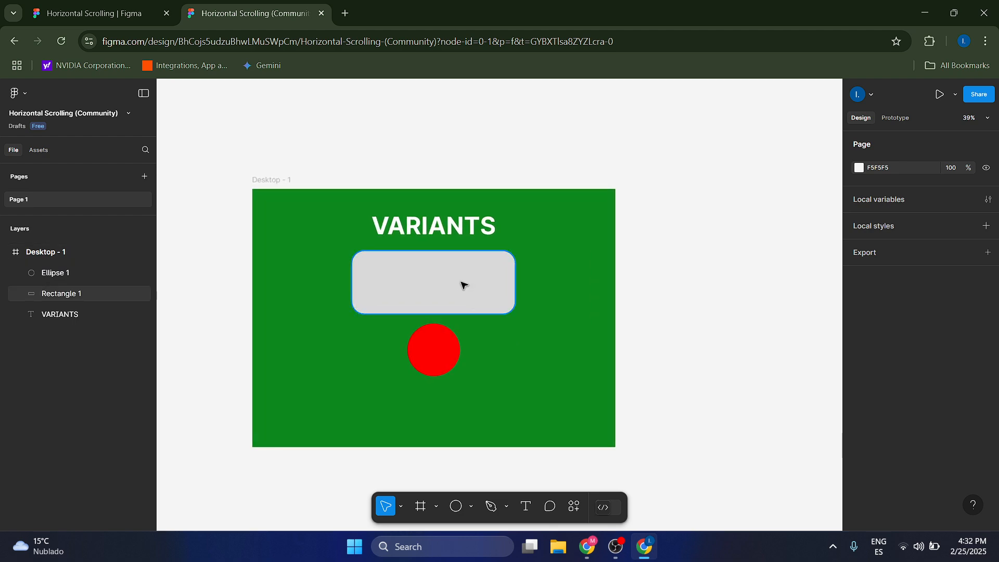
pyautogui.keyDown('shift'); pyautogui.click(429, 365); pyautogui.keyUp('shift')
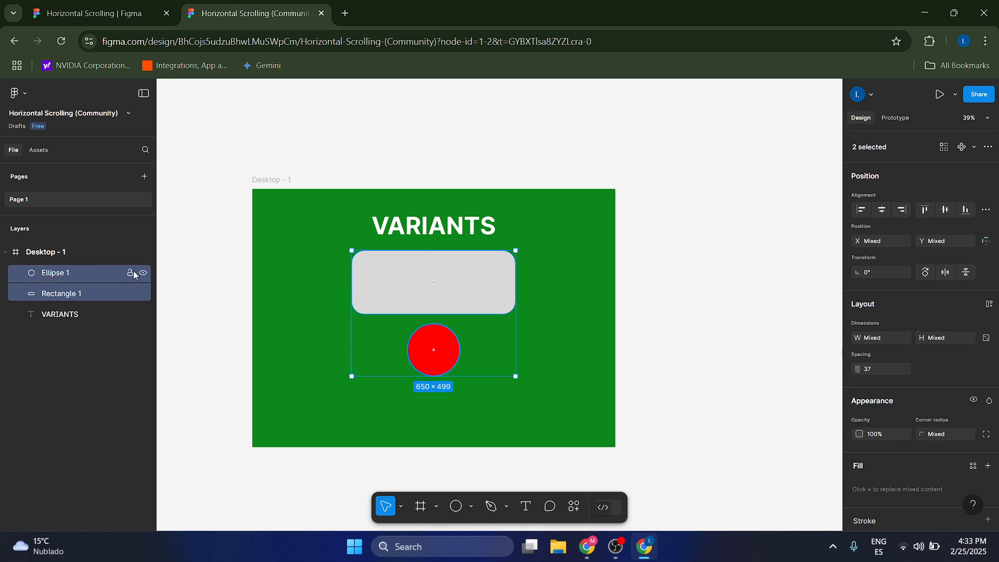
pyautogui.rightClick(67, 280)
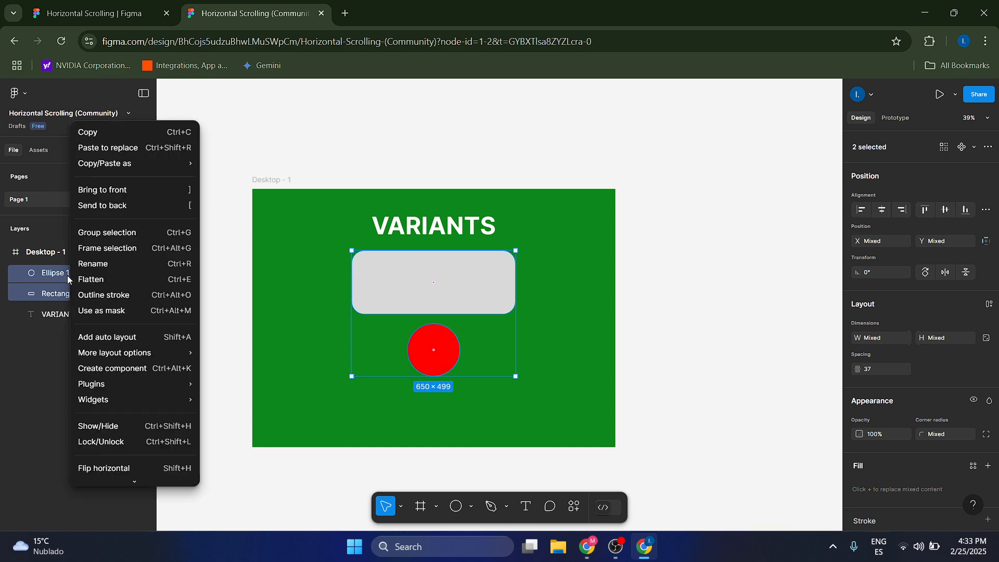
pyautogui.click(113, 370)
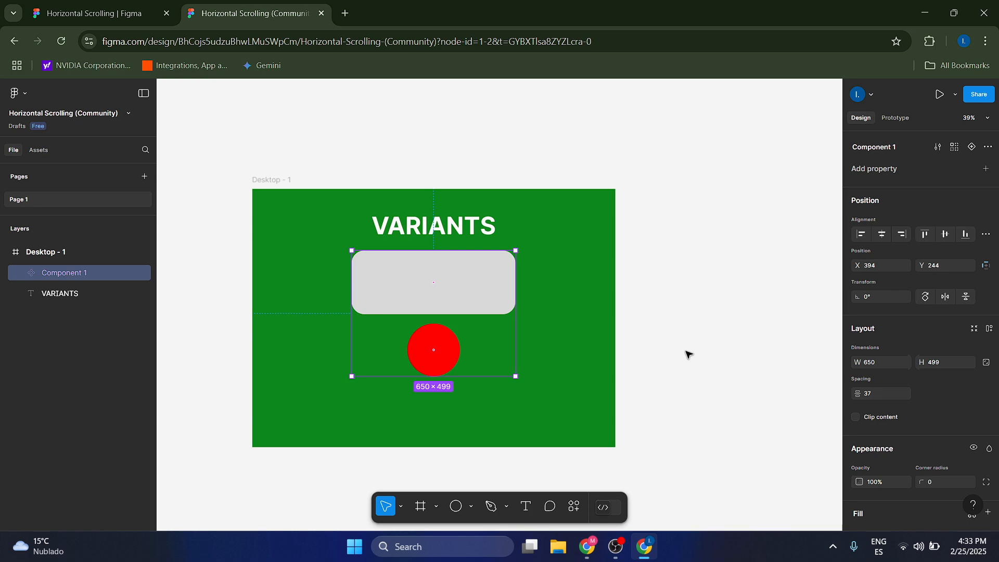
# Add a second variant to the component made of the rectangle and circle
pyautogui.click(46, 329)
pyautogui.click(58, 270)
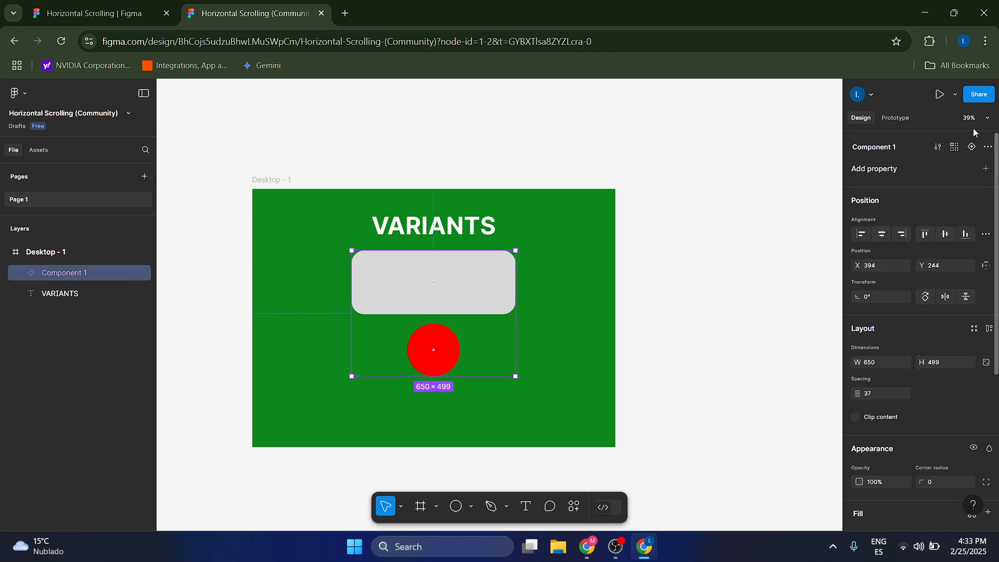
pyautogui.click(990, 151)
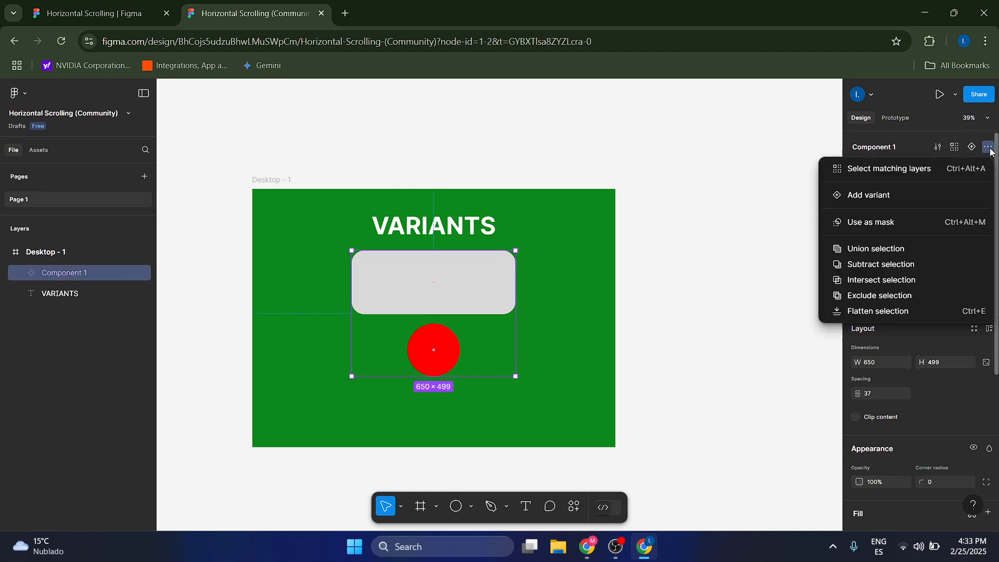
pyautogui.click(894, 195)
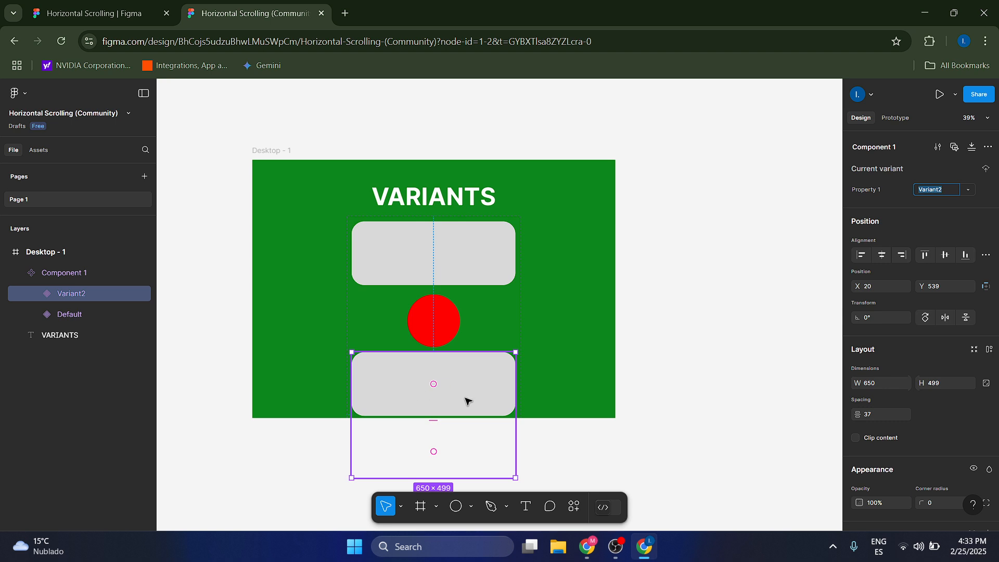
# Move the second variant up over the first so that its circle lies inside the green frame
pyautogui.scroll(-1, 465, 395)
pyautogui.click(387, 221)
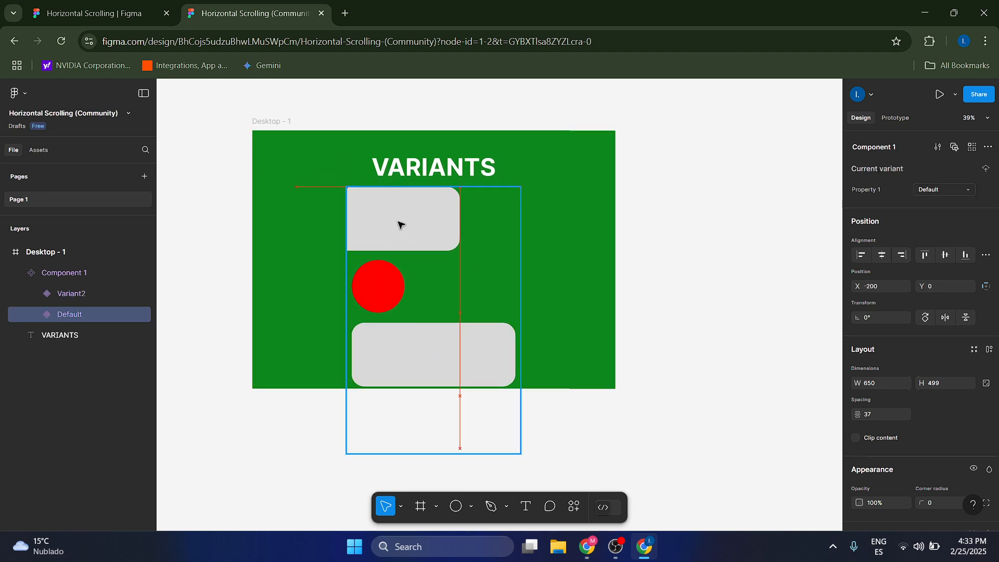
pyautogui.click(439, 394)
pyautogui.moveTo(454, 404)
pyautogui.mouseDown()
pyautogui.moveTo(520, 341)
pyautogui.moveTo(541, 294)
pyautogui.moveTo(544, 312)
pyautogui.moveTo(535, 305)
pyautogui.moveTo(463, 364)
pyautogui.moveTo(465, 300)
pyautogui.mouseUp()
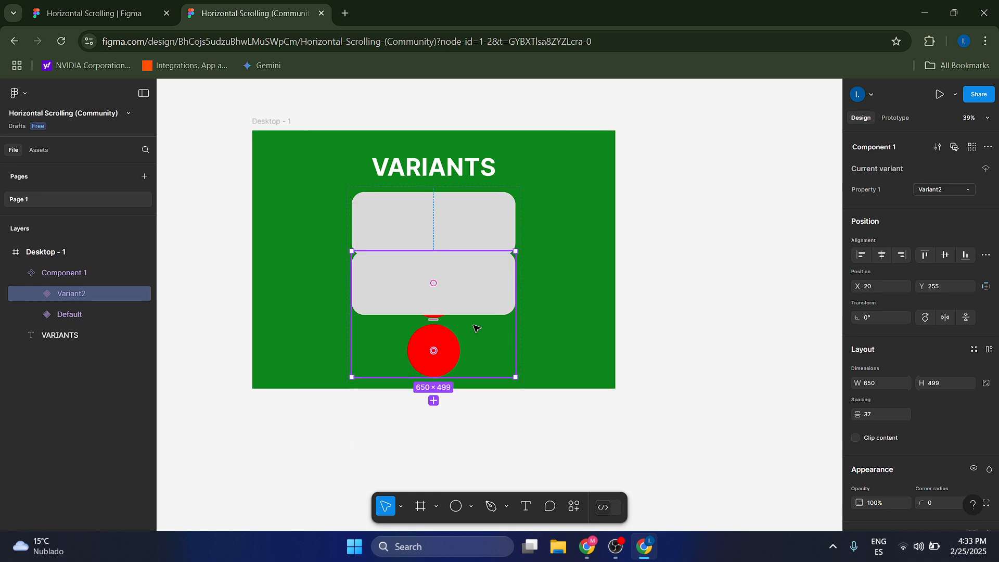
# Change the second variant's circle colour from the selection colours to bright green 51FF00
pyautogui.scroll(-4, 928, 424)
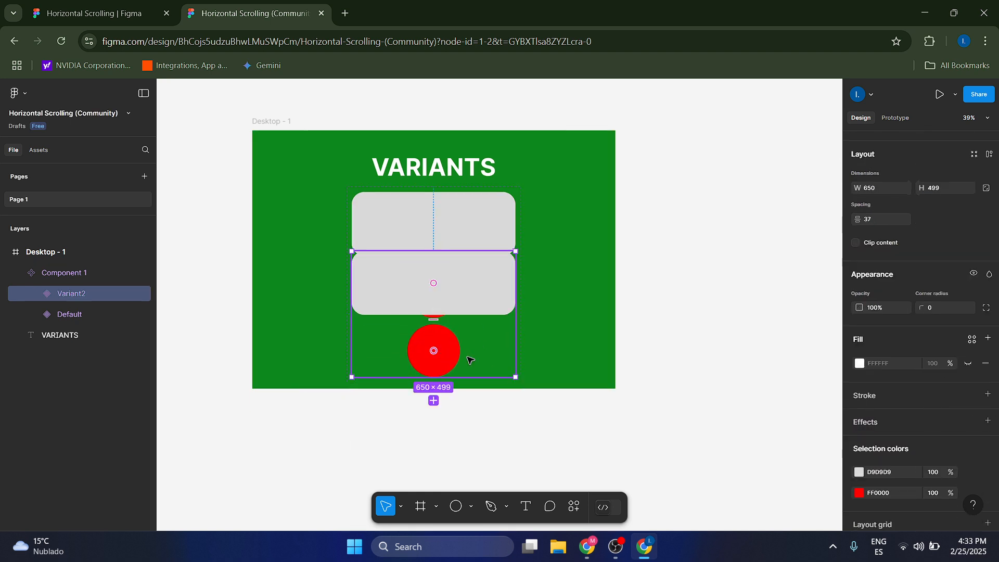
pyautogui.scroll(-2, 936, 458)
pyautogui.click(861, 430)
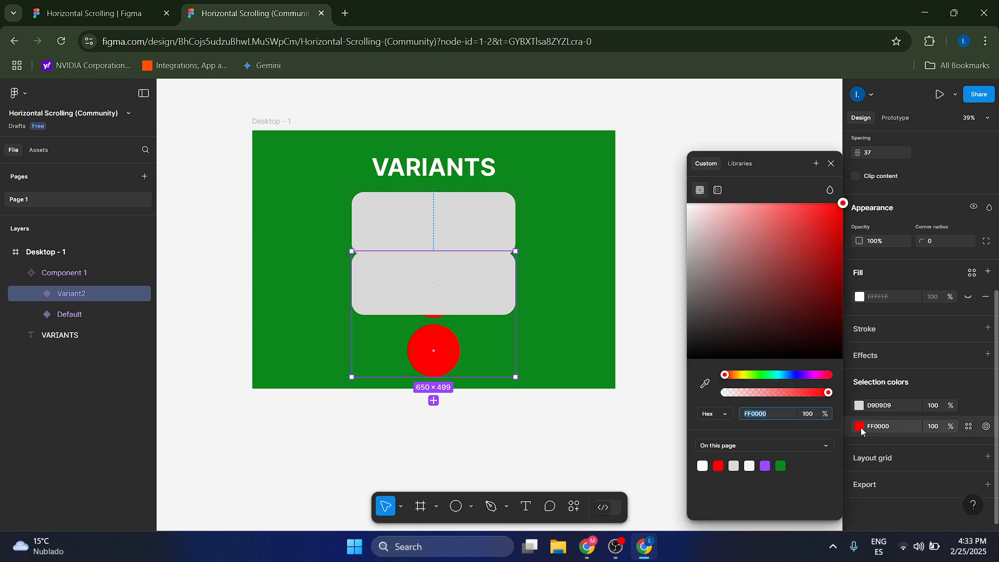
pyautogui.moveTo(738, 375); pyautogui.dragTo(766, 377)
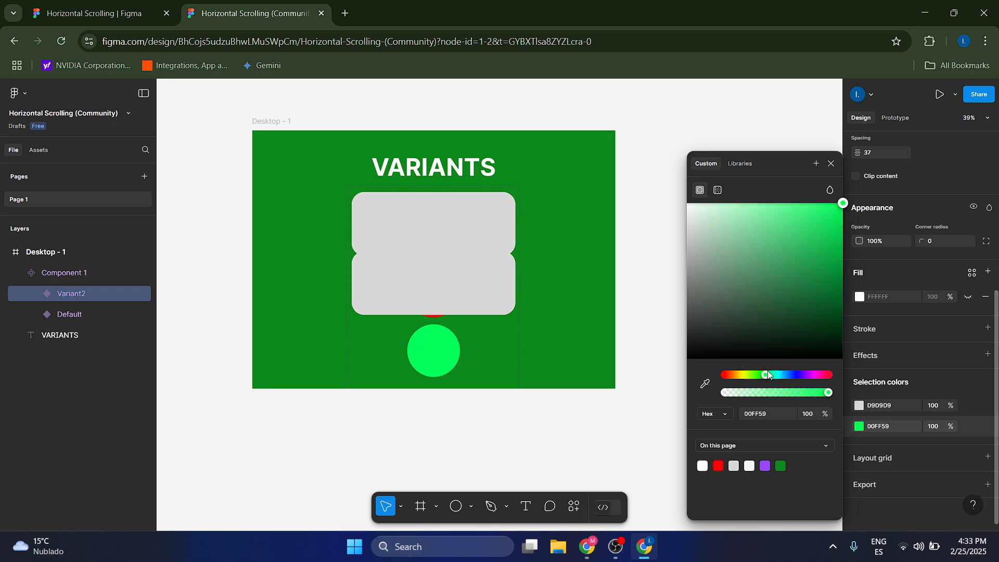
pyautogui.moveTo(761, 377); pyautogui.dragTo(754, 375)
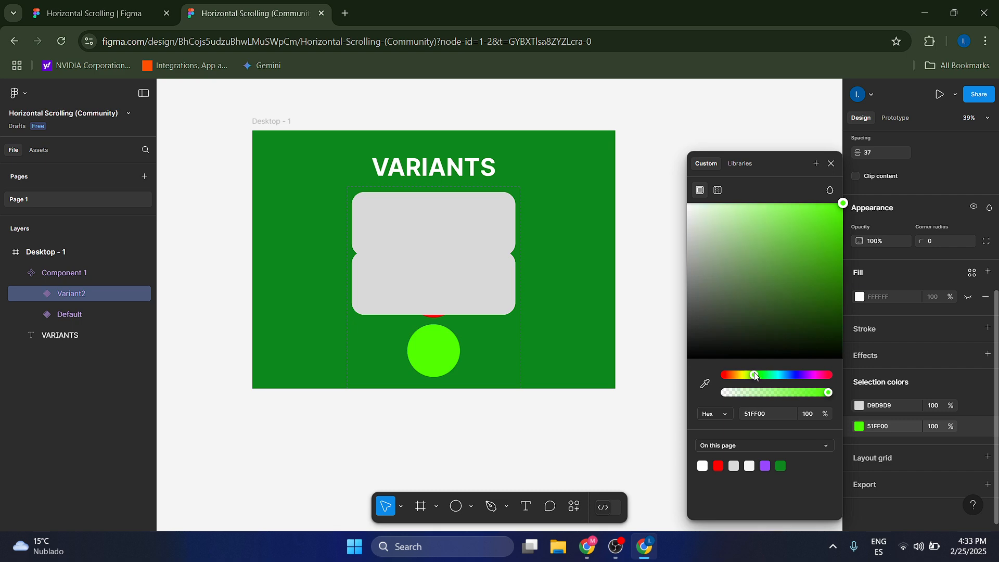
pyautogui.click(848, 179)
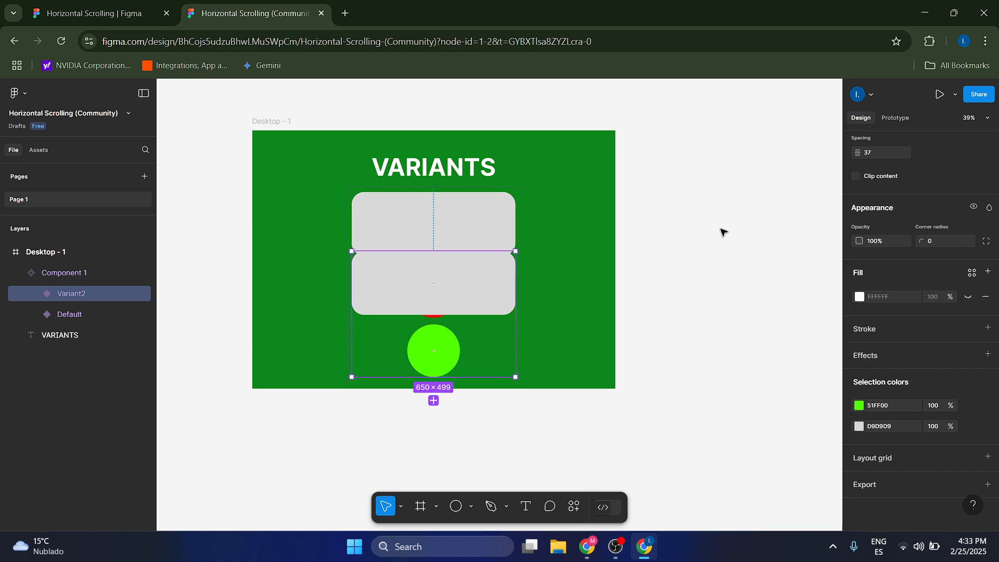
# Move the green-circle variant down below the red-circle variant and select the whole component set
pyautogui.moveTo(473, 308); pyautogui.dragTo(473, 382)
pyautogui.click(598, 470)
pyautogui.click(448, 383)
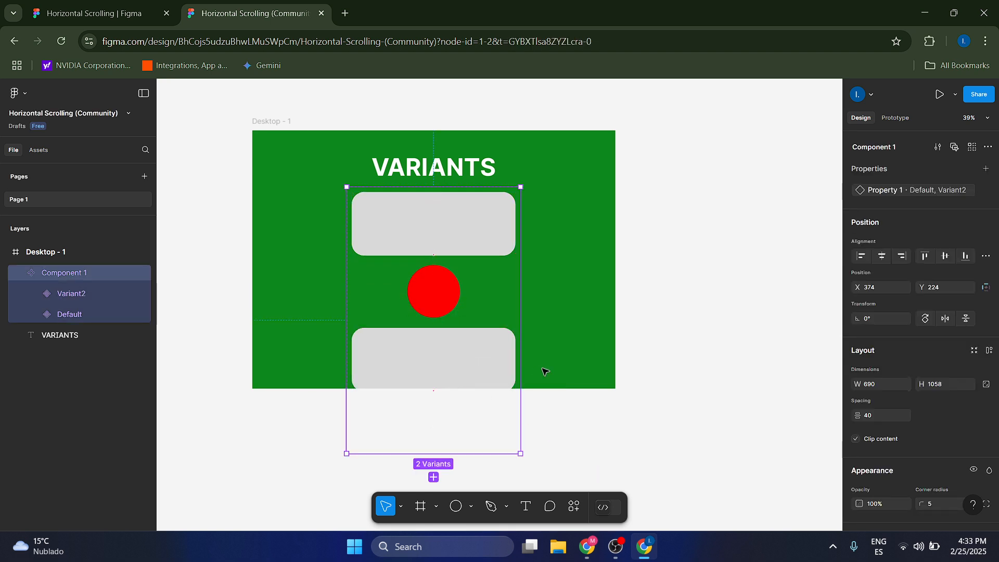
# Examine the component set's stroke and selection colours, and check which layer belongs to each variant
pyautogui.scroll(-5, 911, 460)
pyautogui.scroll(-3, 911, 460)
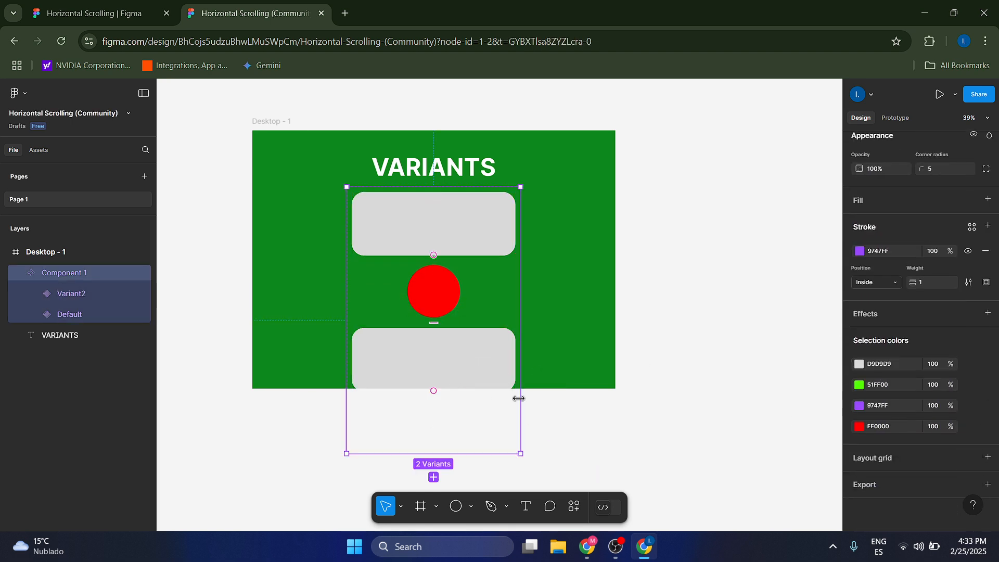
pyautogui.click(270, 444)
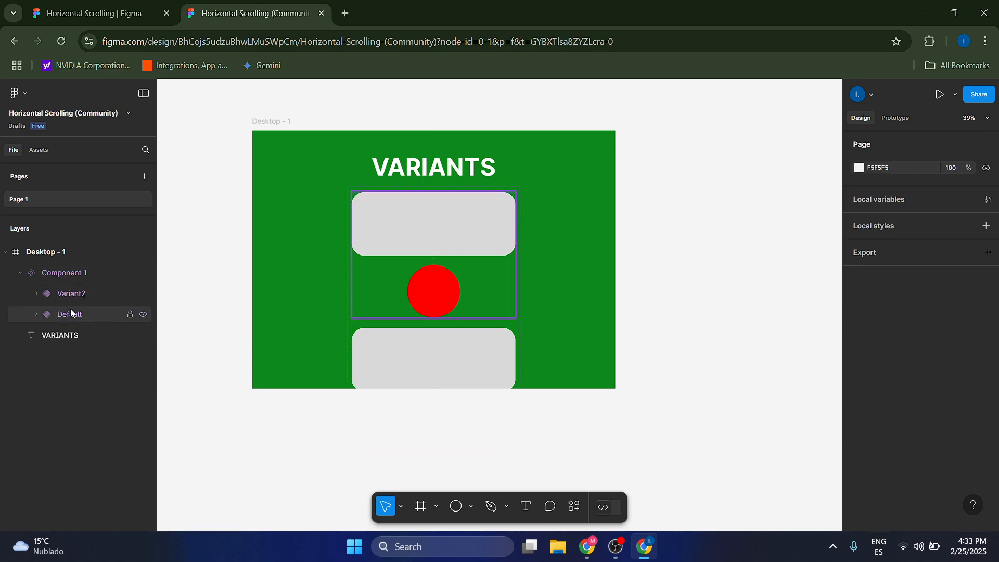
pyautogui.click(470, 325)
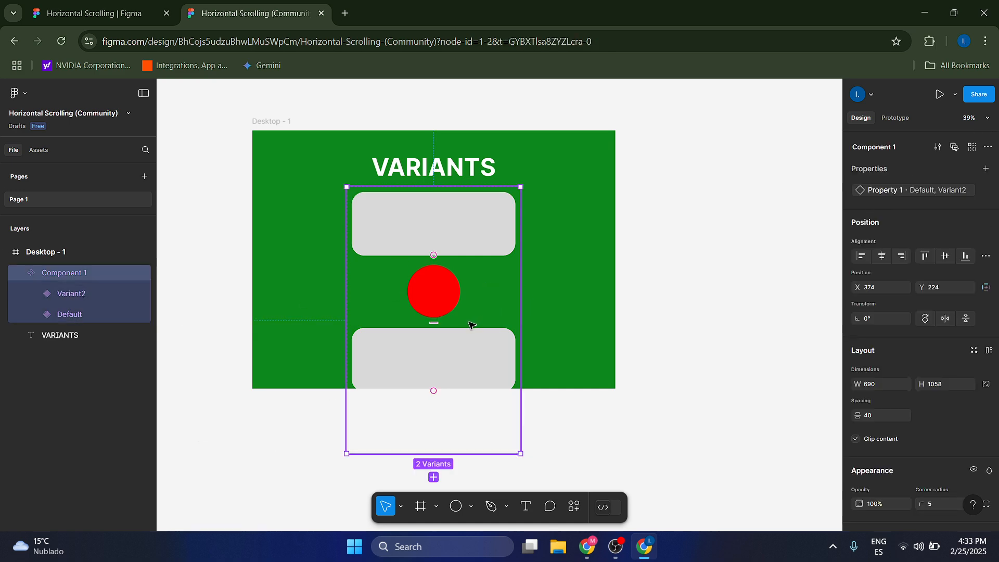
pyautogui.click(800, 279)
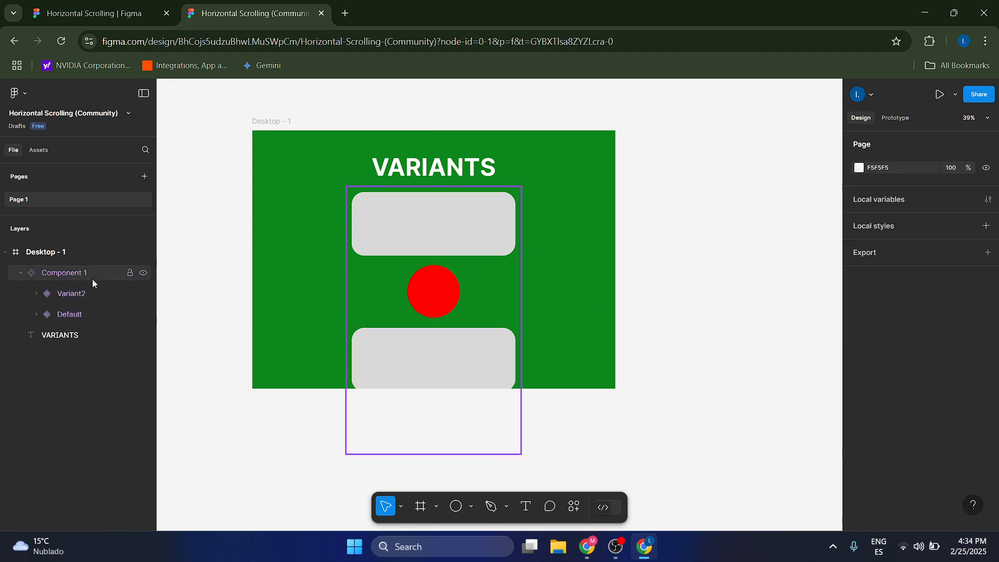
pyautogui.click(76, 296)
pyautogui.click(77, 317)
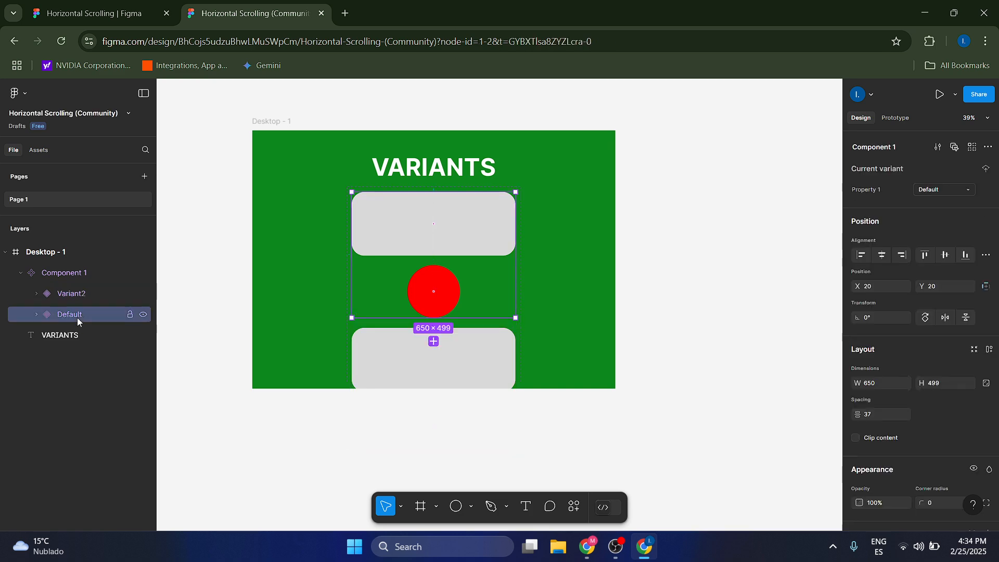
pyautogui.click(79, 294)
# Set Property 1 to OFF for the red-circle default variant and to ON for the green-circle second variant
pyautogui.click(82, 310)
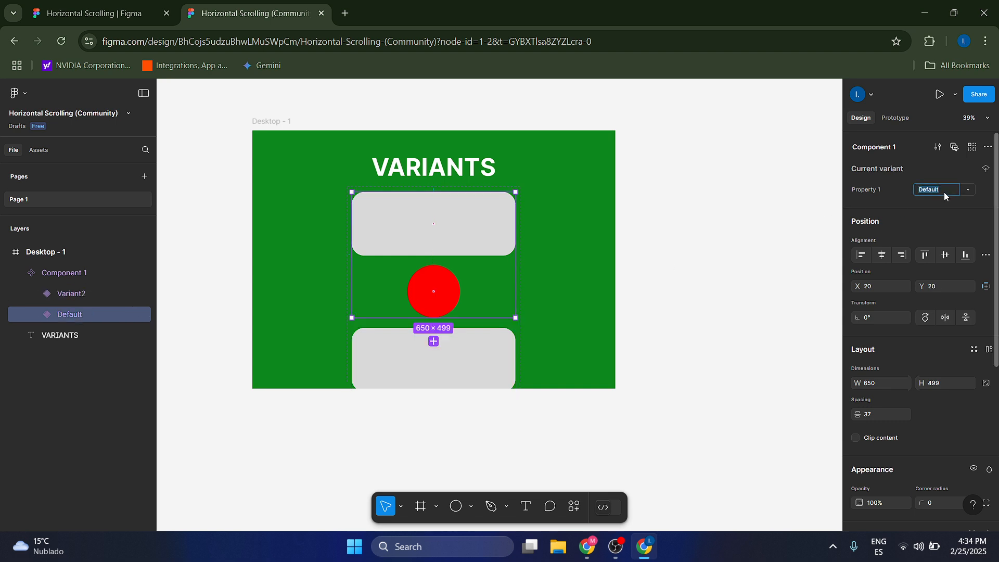
pyautogui.click(80, 295)
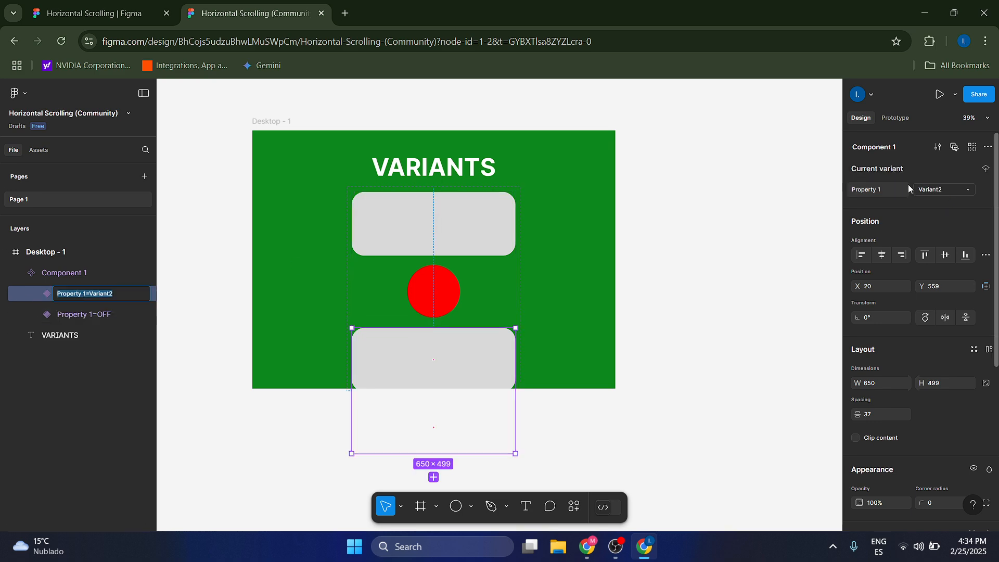
pyautogui.click(953, 191)
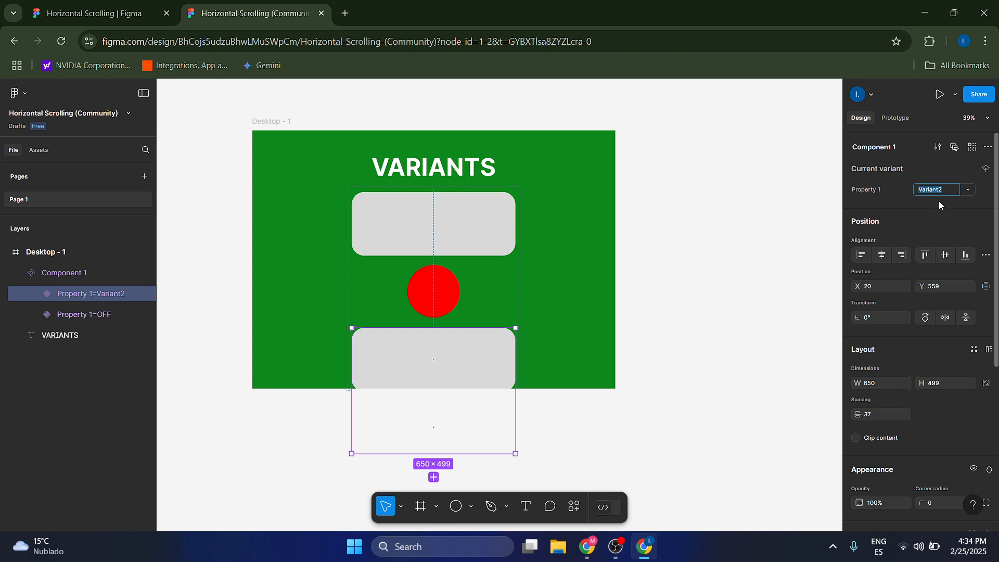
pyautogui.write('ON')
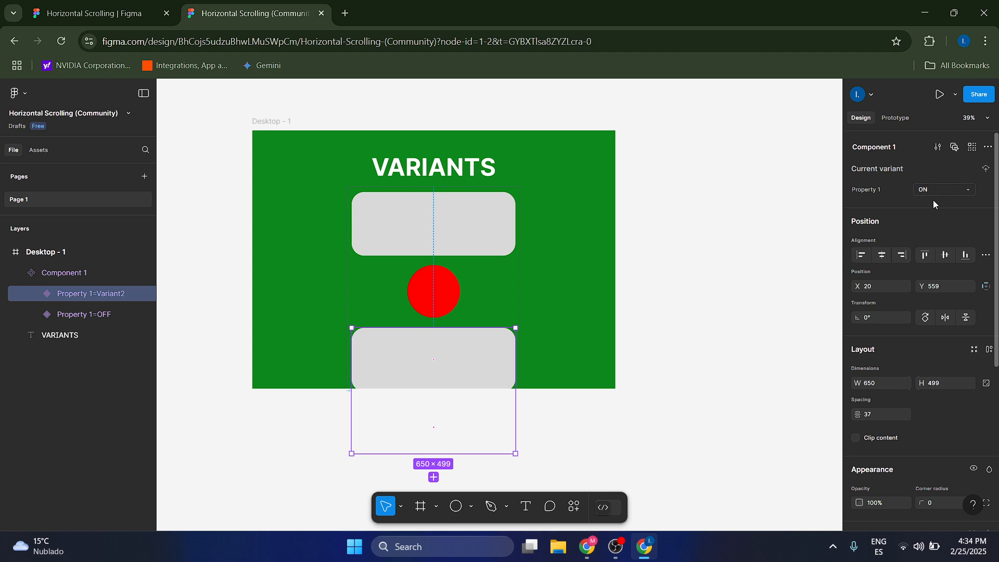
pyautogui.click(89, 374)
pyautogui.click(92, 311)
pyautogui.click(93, 295)
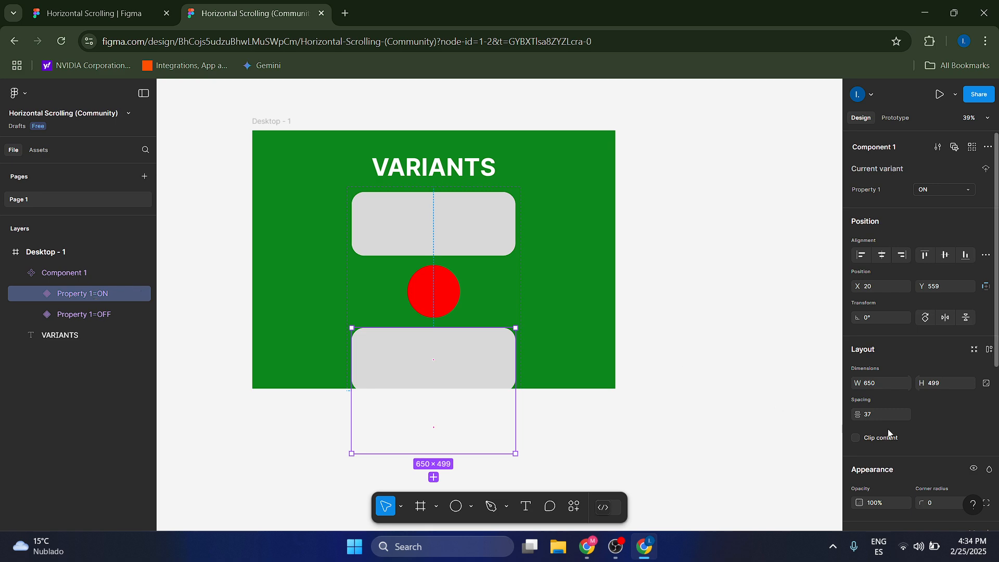
# Check the selection colours of the ON variant and select the OFF variant on the canvas
pyautogui.scroll(-5, 899, 428)
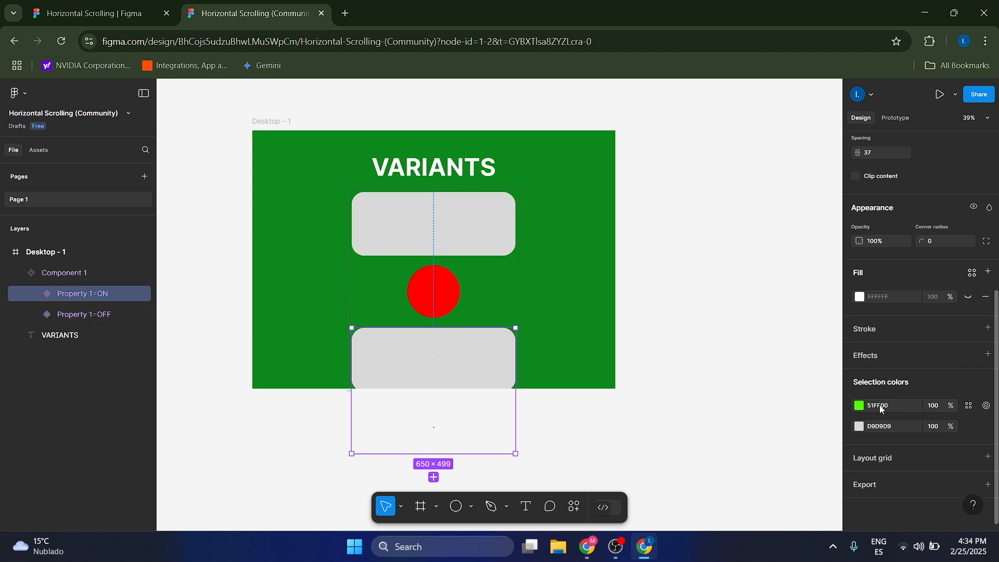
pyautogui.scroll(5, 927, 329)
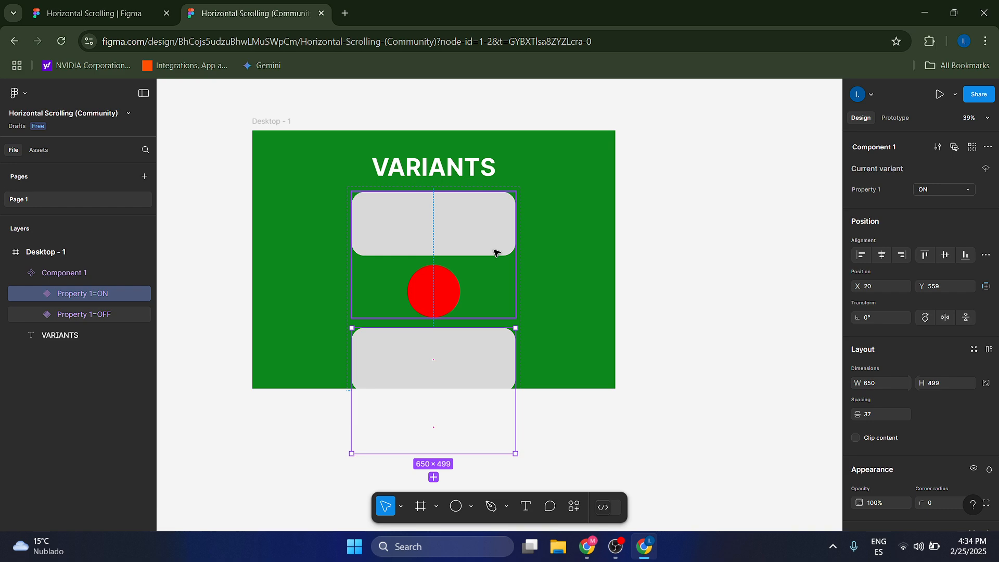
pyautogui.click(495, 253)
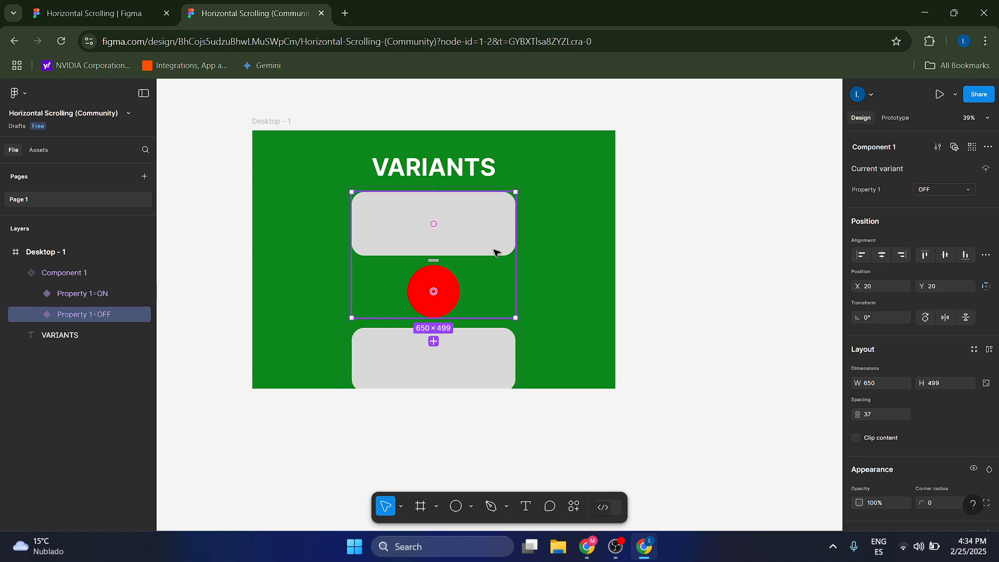
# Add an On click interaction to the OFF variant with the Change to action and Property 1 switched on
pyautogui.click(890, 120)
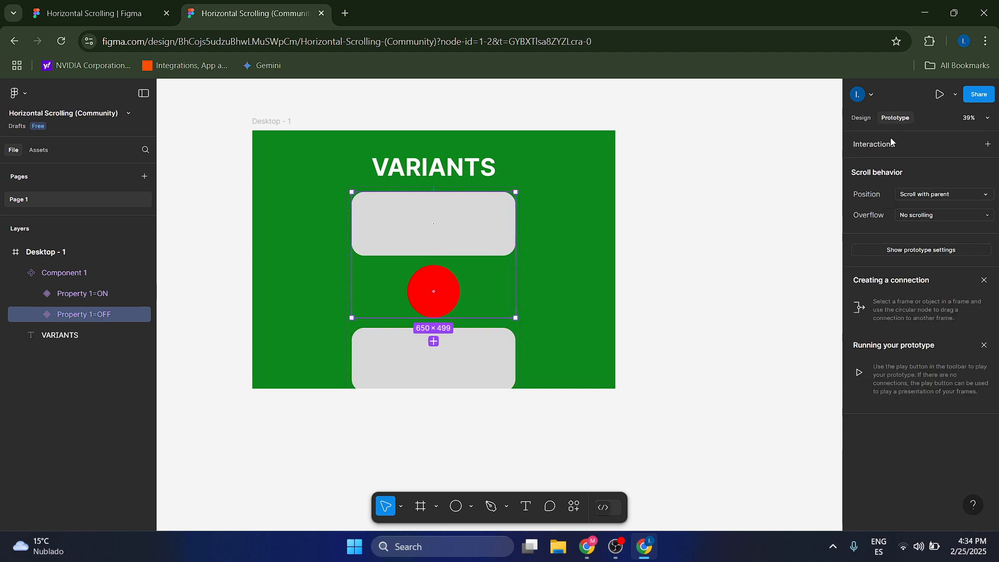
pyautogui.click(989, 145)
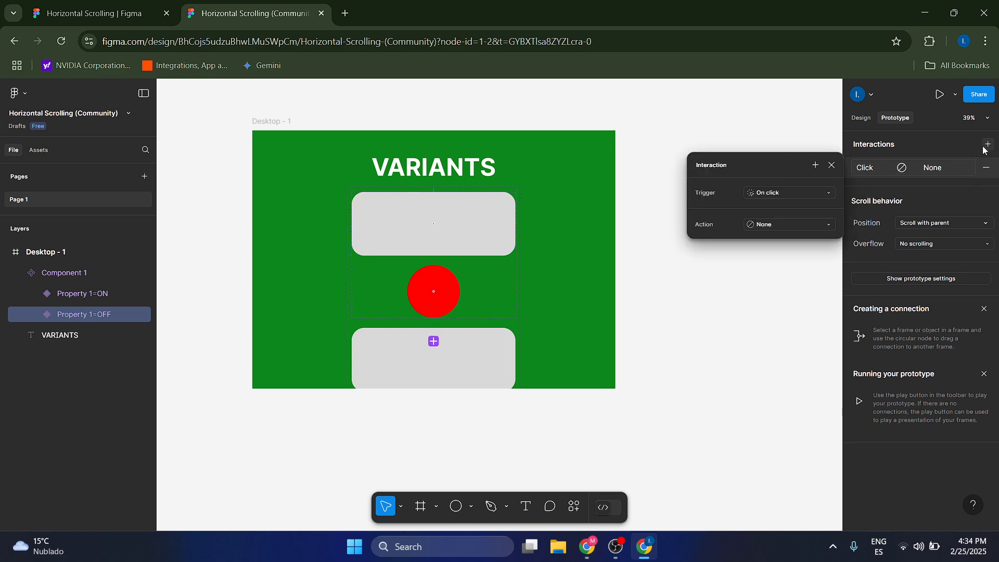
pyautogui.click(760, 193)
pyautogui.click(770, 192)
pyautogui.click(766, 225)
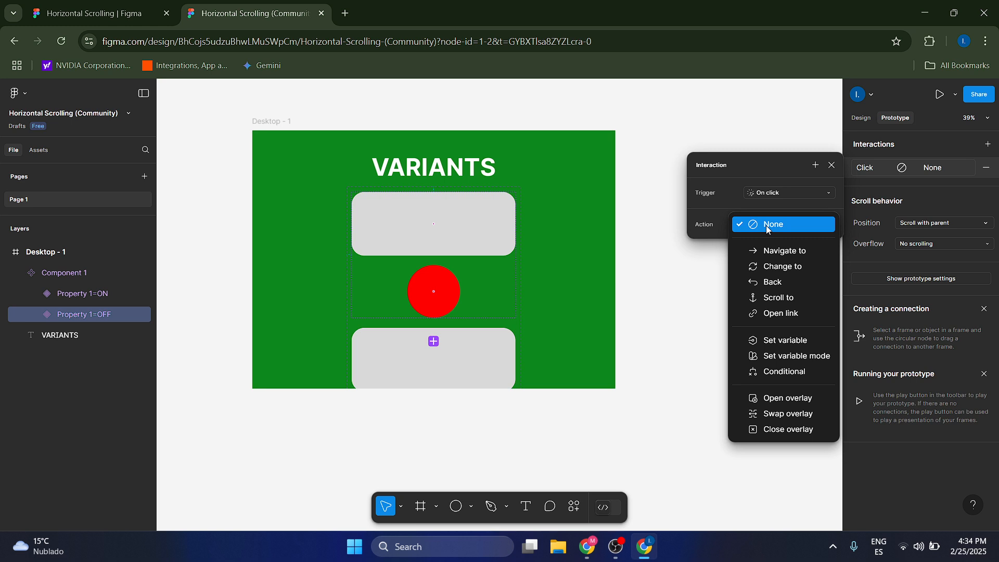
pyautogui.click(777, 266)
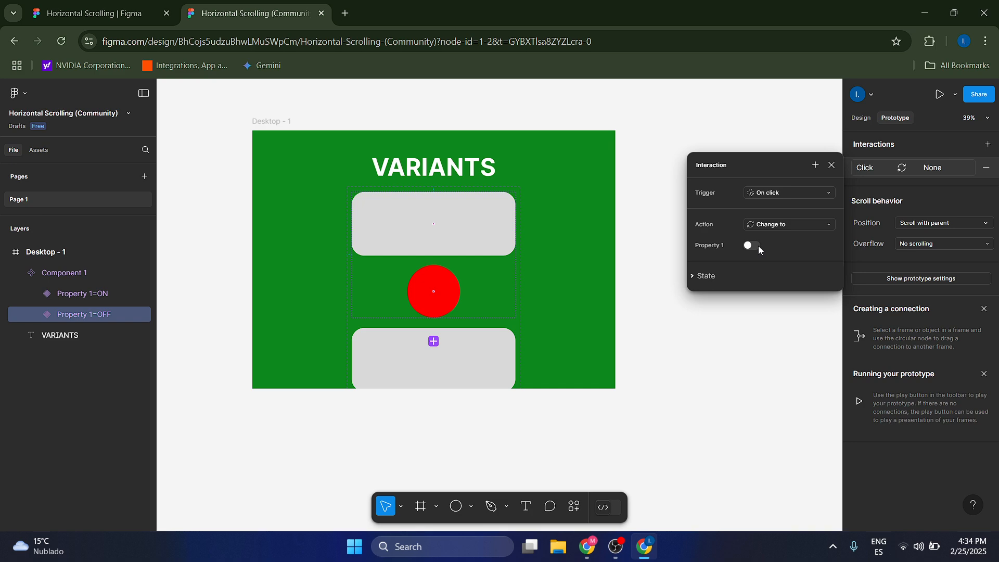
pyautogui.click(758, 247)
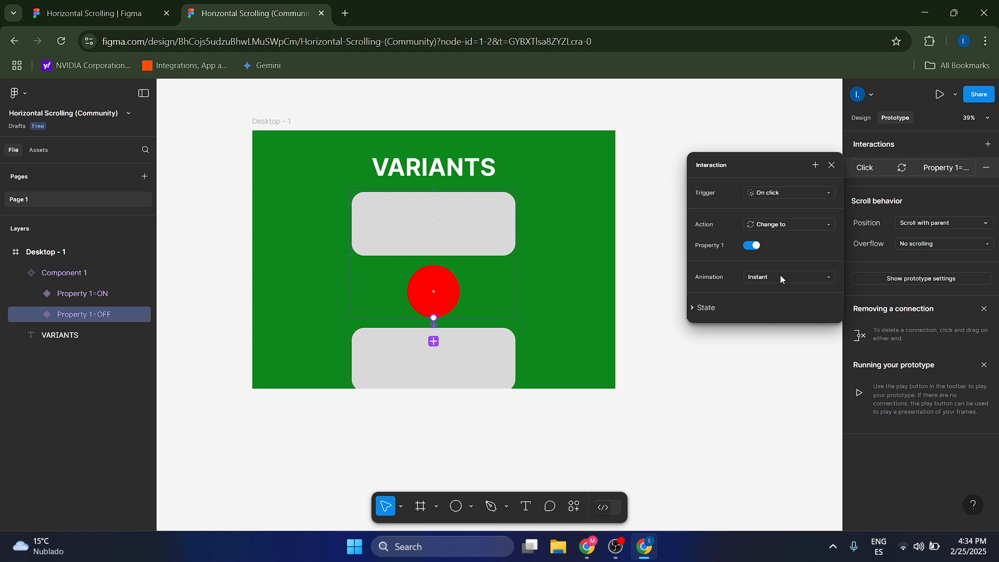
# Set the OFF variant's click interaction to animate with Smart animate and close its settings
pyautogui.click(746, 270)
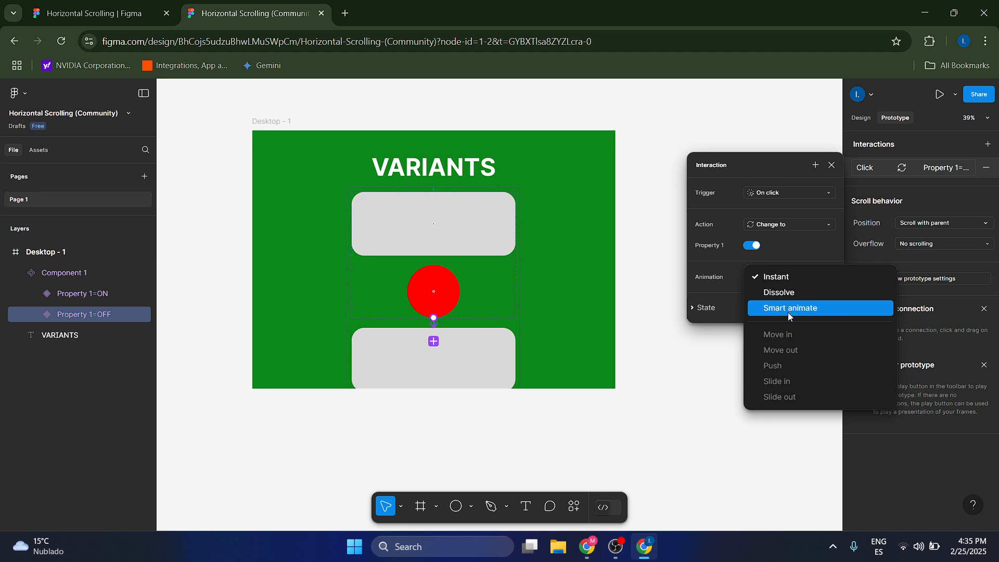
pyautogui.click(789, 312)
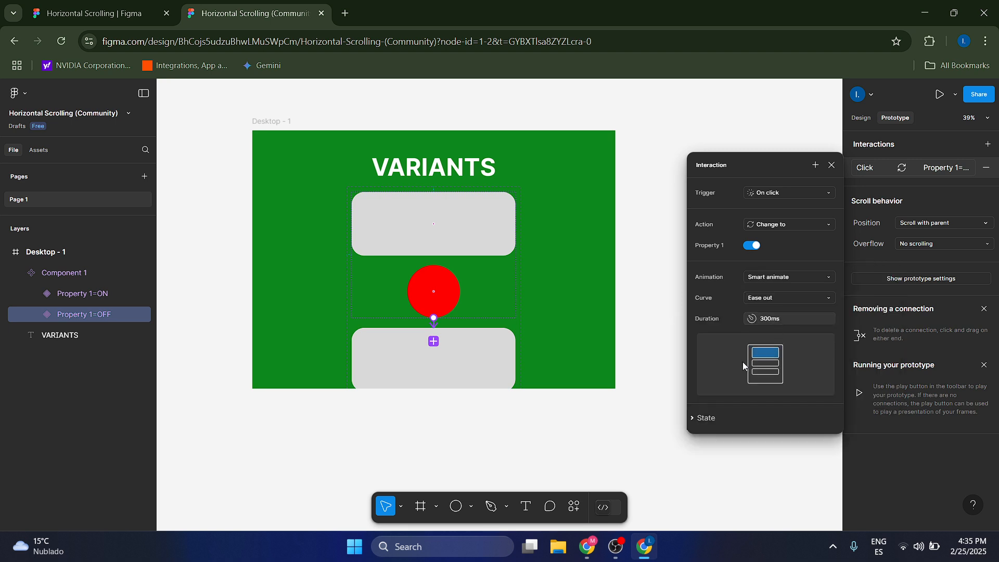
pyautogui.click(831, 166)
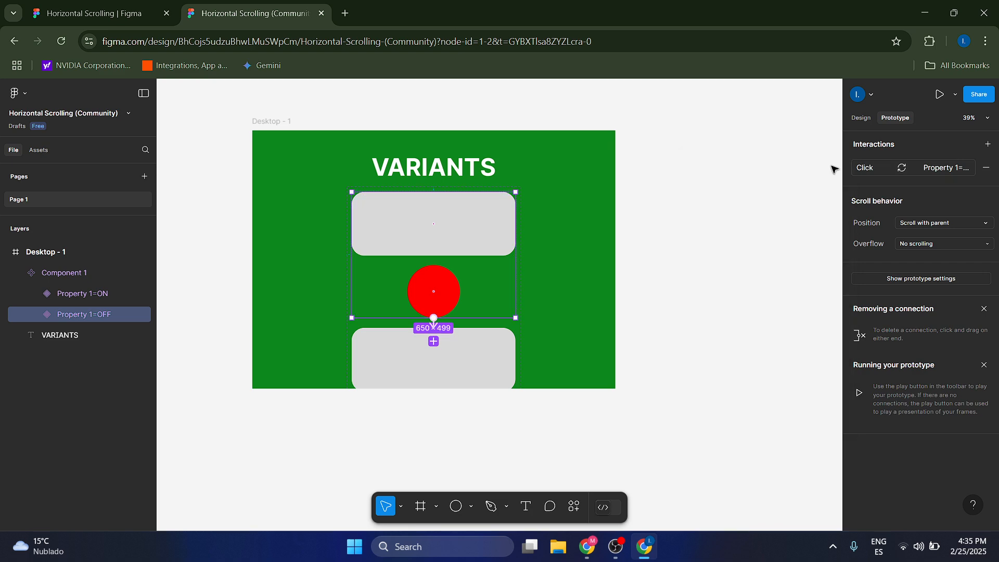
# Add an On click interaction to the ON variant with the Change to action and Property 1 switched off
pyautogui.click(80, 294)
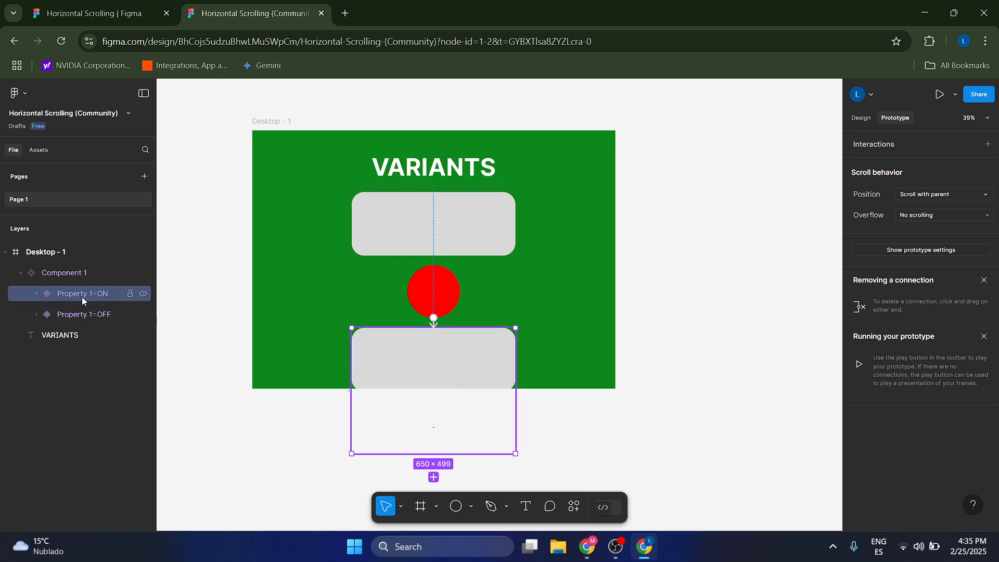
pyautogui.click(987, 145)
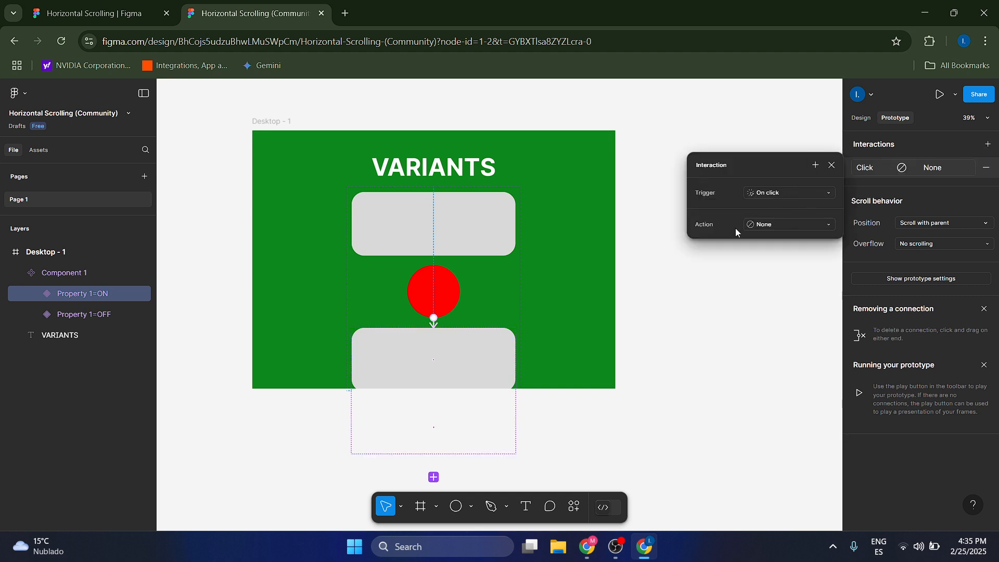
pyautogui.click(760, 226)
pyautogui.click(779, 268)
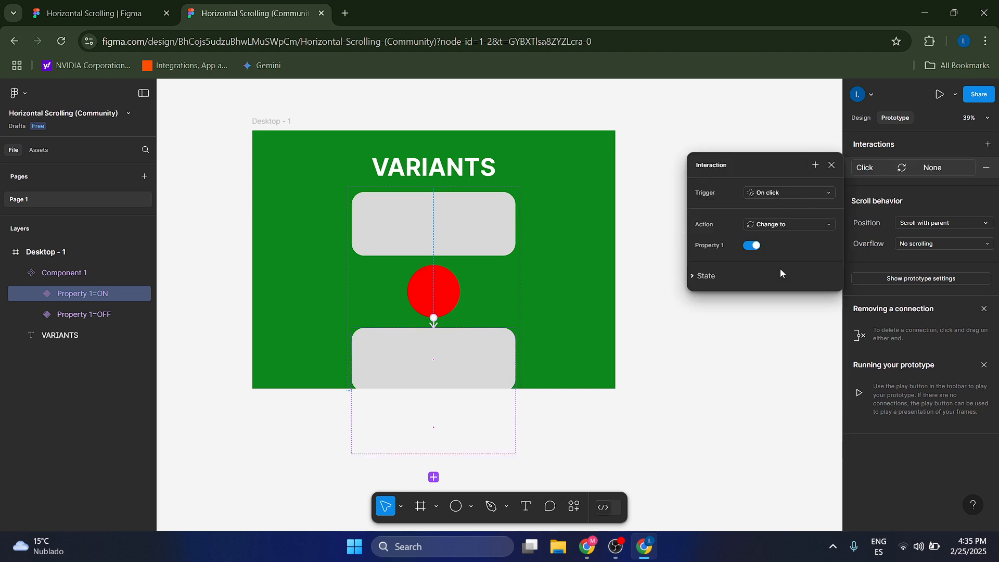
pyautogui.click(749, 247)
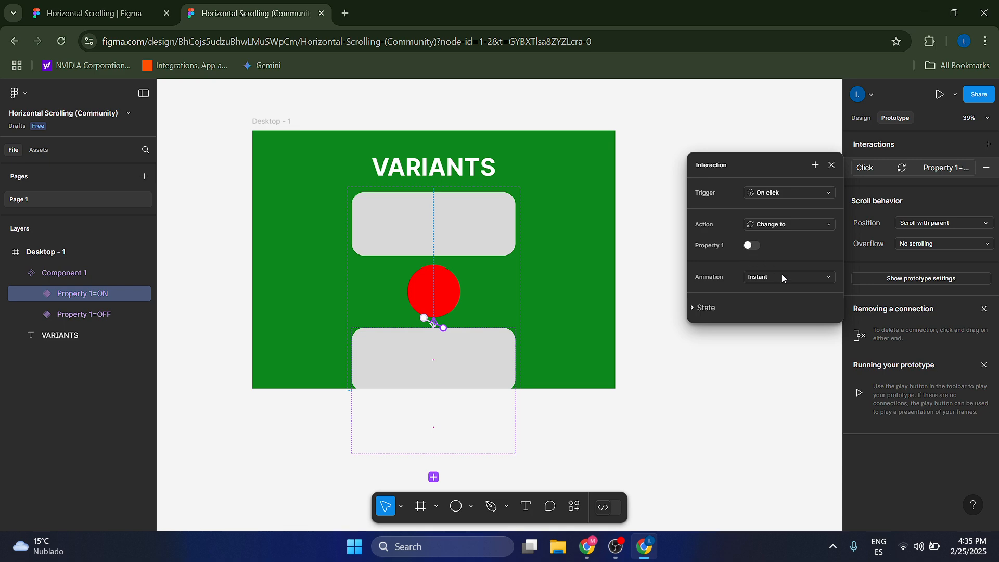
# Set the ON variant's click interaction to animate with Smart animate and close its settings
pyautogui.click(767, 289)
pyautogui.click(779, 309)
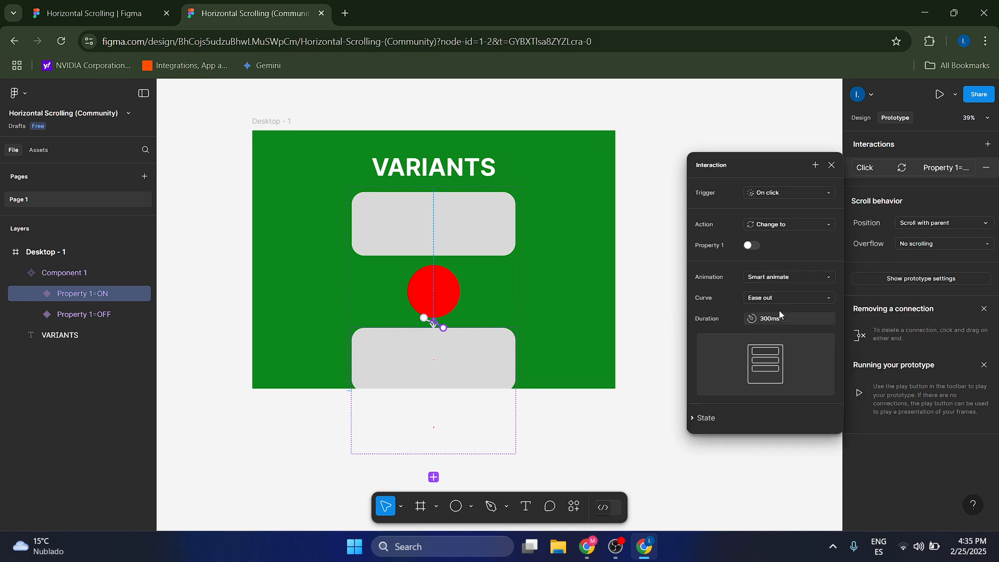
pyautogui.click(831, 165)
# Move the whole Component 1 set out of the Desktop - 1 frame onto the empty canvas beside it
pyautogui.scroll(-3, 577, 411)
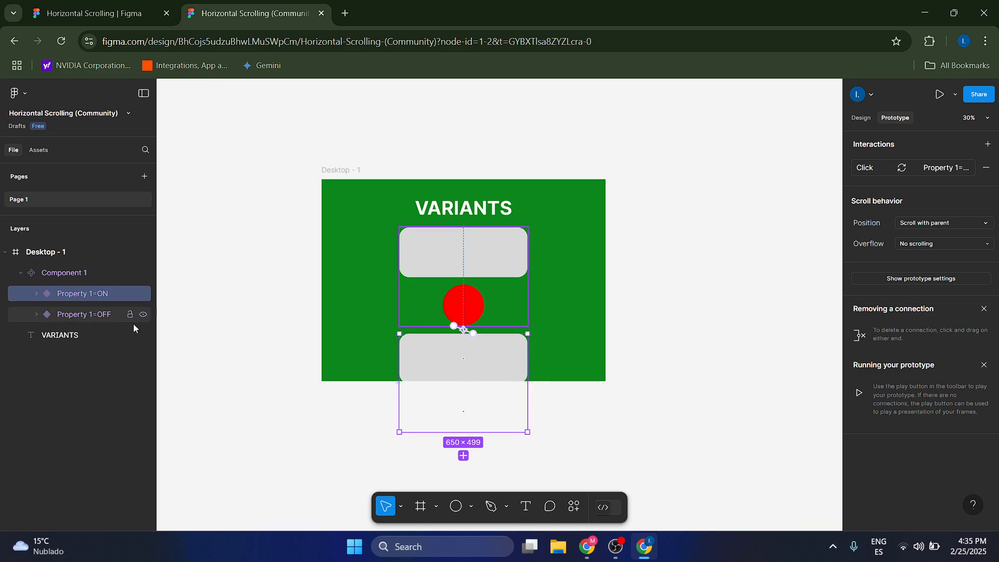
pyautogui.click(48, 267)
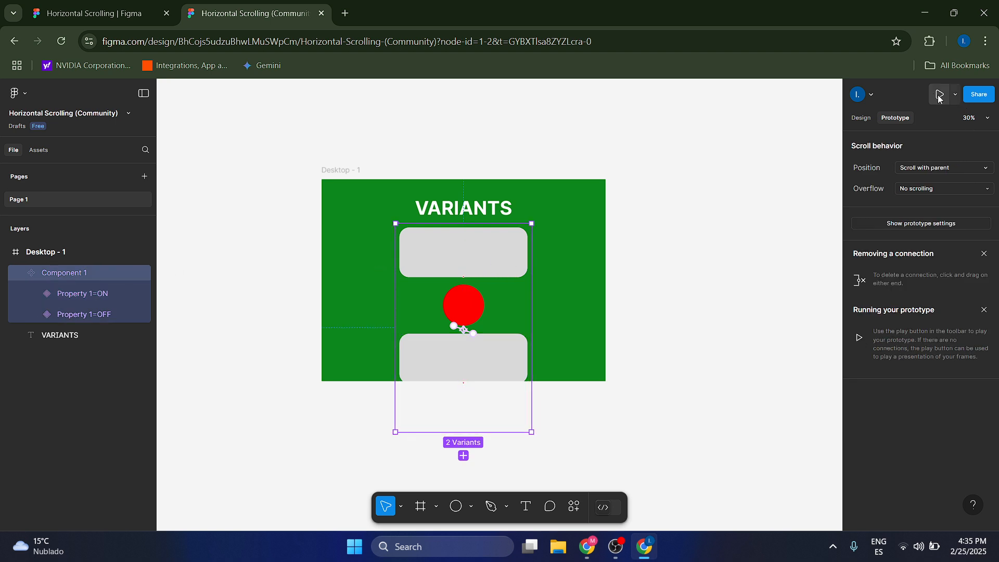
pyautogui.moveTo(499, 260); pyautogui.dragTo(133, 223)
pyautogui.click(58, 383)
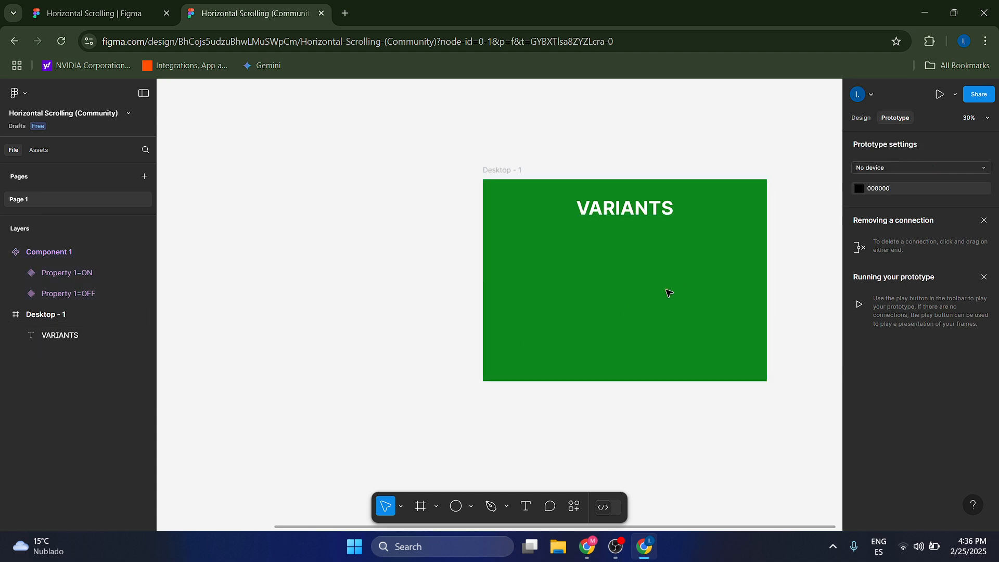
# Search the assets for "component" and place an instance of Component 1 in the Desktop - 1 frame below the VARIANTS title
pyautogui.scroll(2, 718, 250)
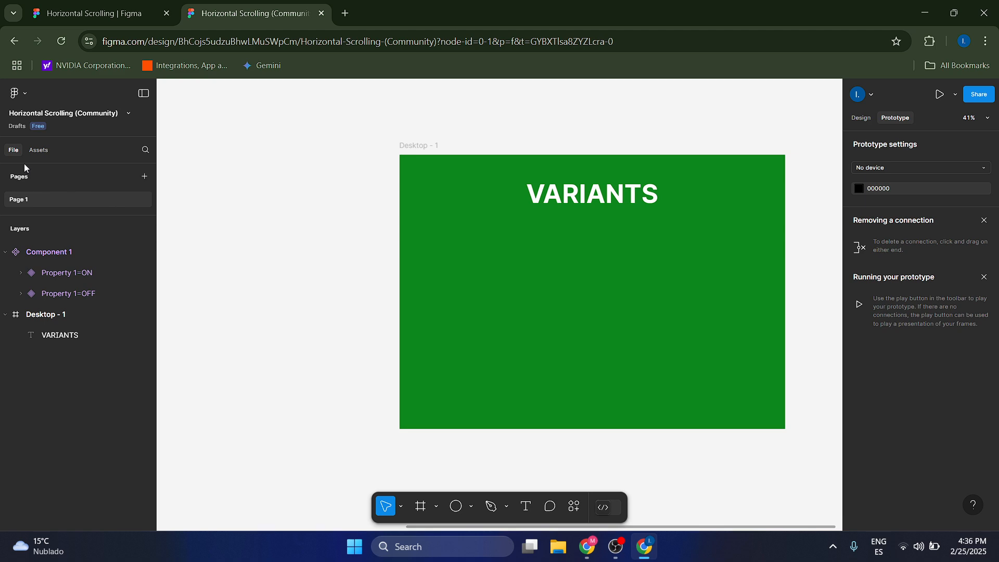
pyautogui.click(40, 150)
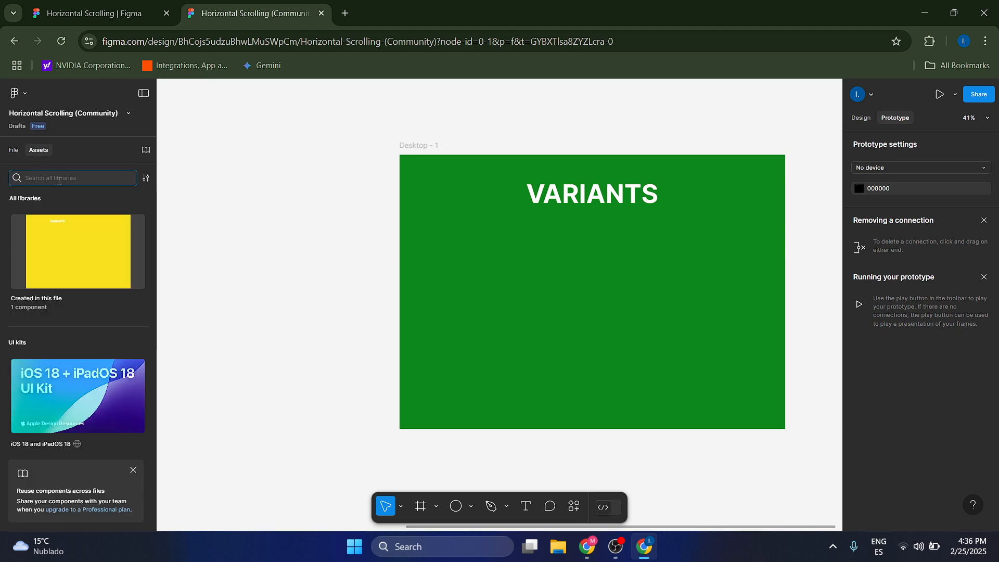
pyautogui.write('component')
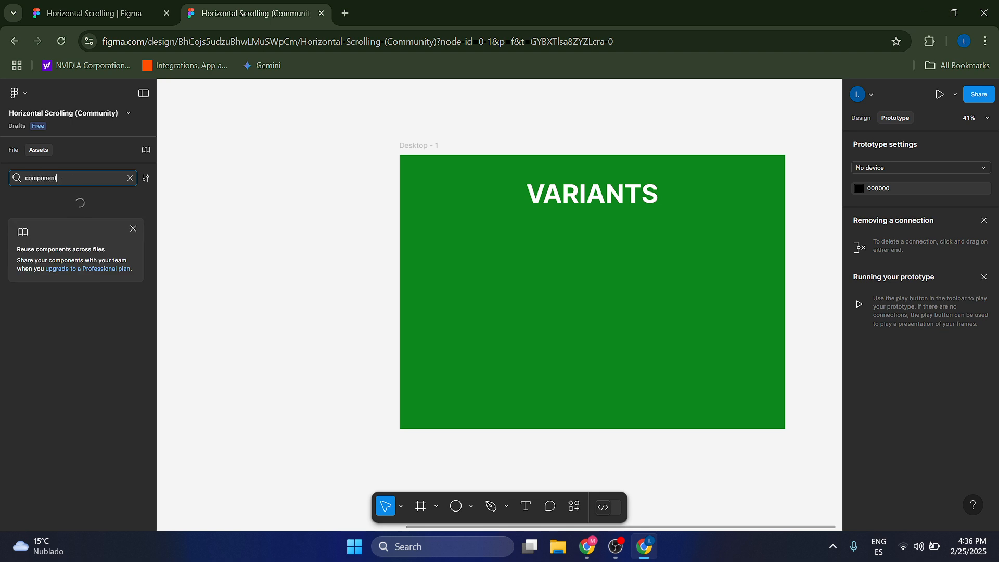
pyautogui.moveTo(29, 219); pyautogui.dragTo(588, 274)
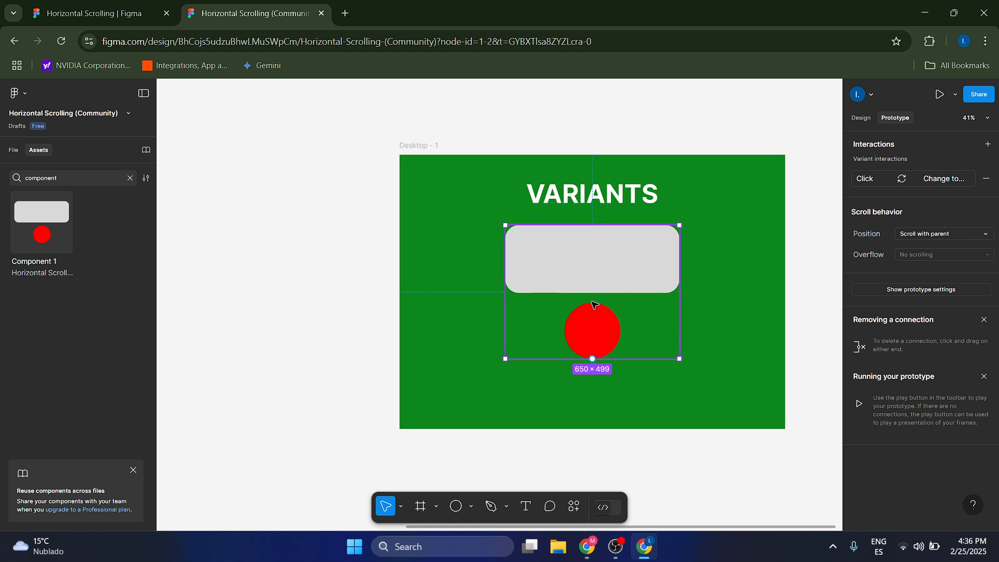
pyautogui.click(747, 254)
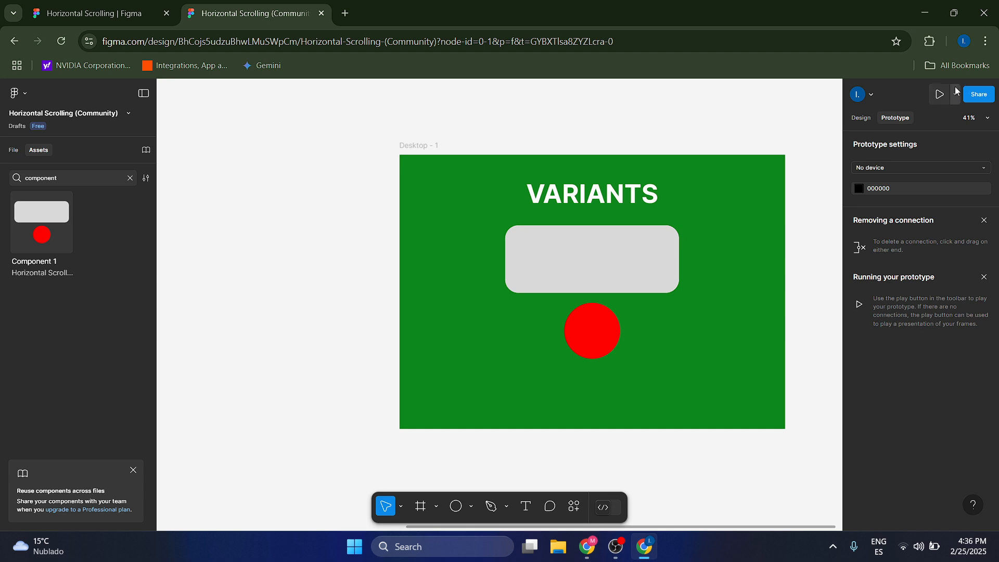
# Run the prototype and test the component by repeatedly toggling it through its rectangle and its circle
pyautogui.click(941, 95)
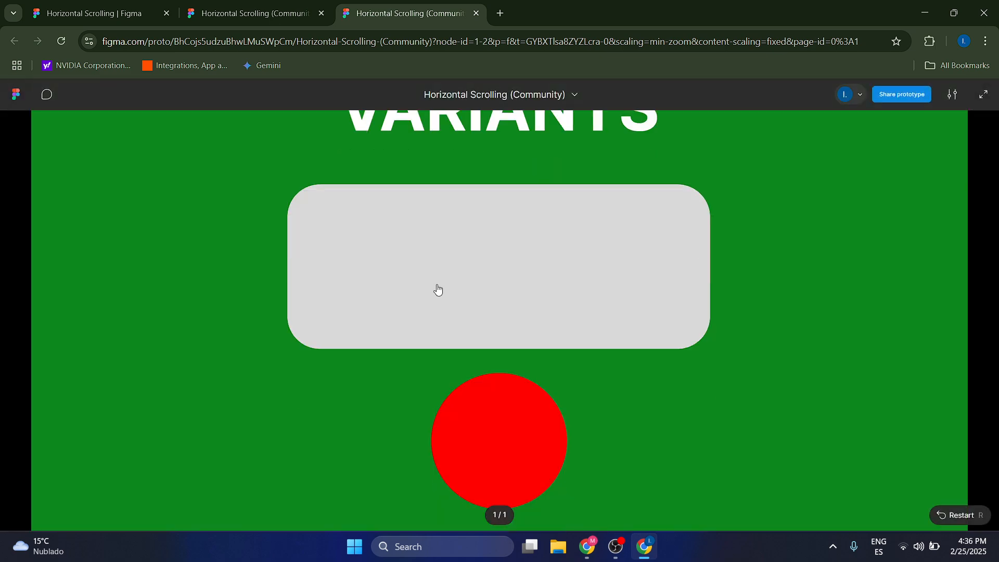
pyautogui.click(500, 351)
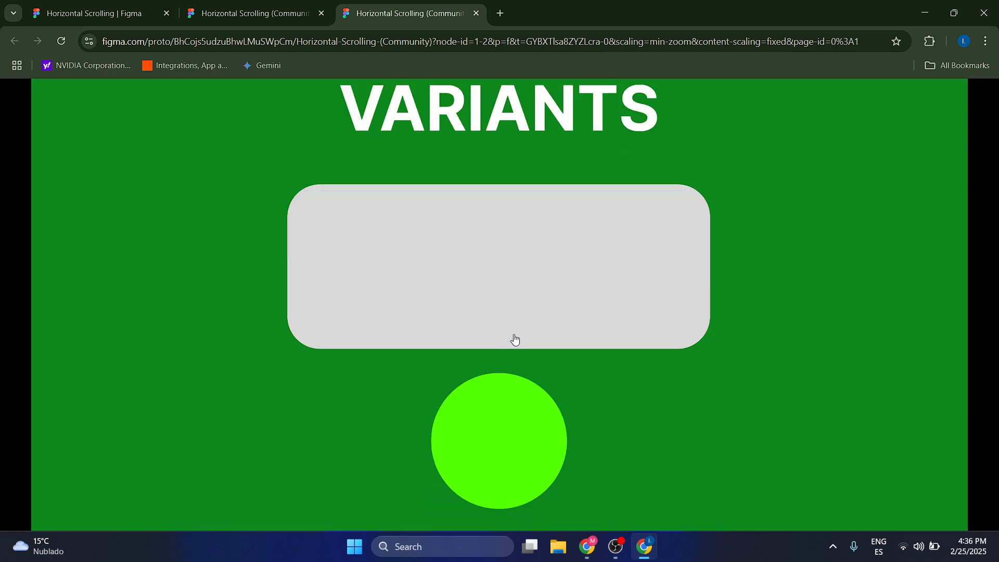
pyautogui.click(504, 455)
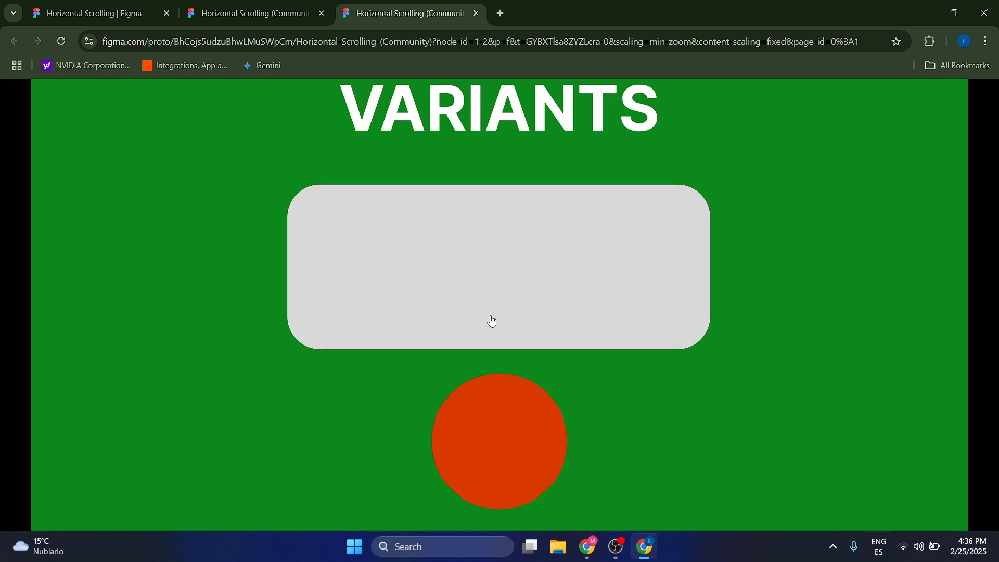
pyautogui.click(488, 430)
pyautogui.click(475, 290)
pyautogui.click(493, 486)
pyautogui.click(493, 311)
pyautogui.click(498, 444)
pyautogui.click(499, 438)
pyautogui.scroll(1, 422, 321)
pyautogui.scroll(-1, 424, 291)
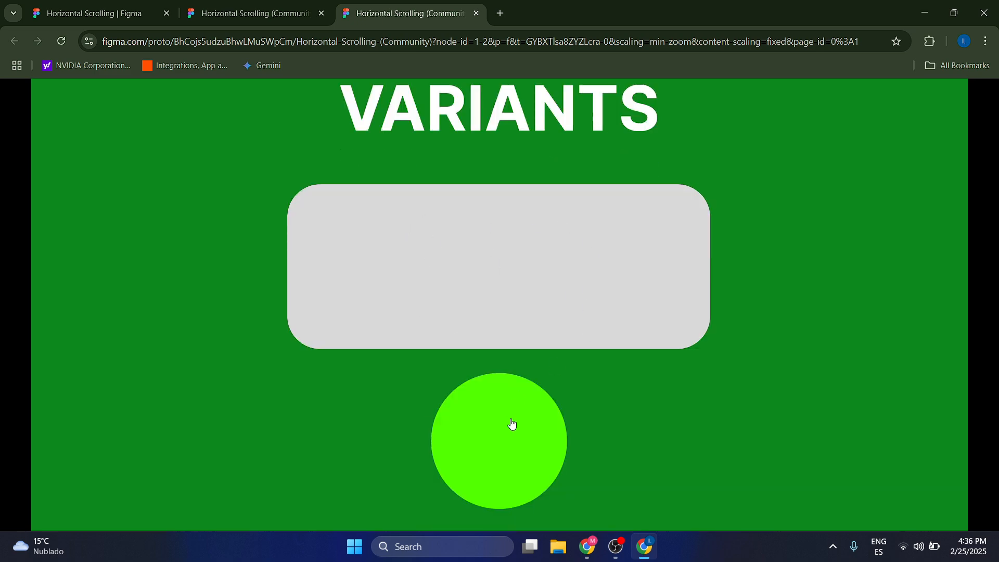
pyautogui.click(498, 252)
pyautogui.click(517, 473)
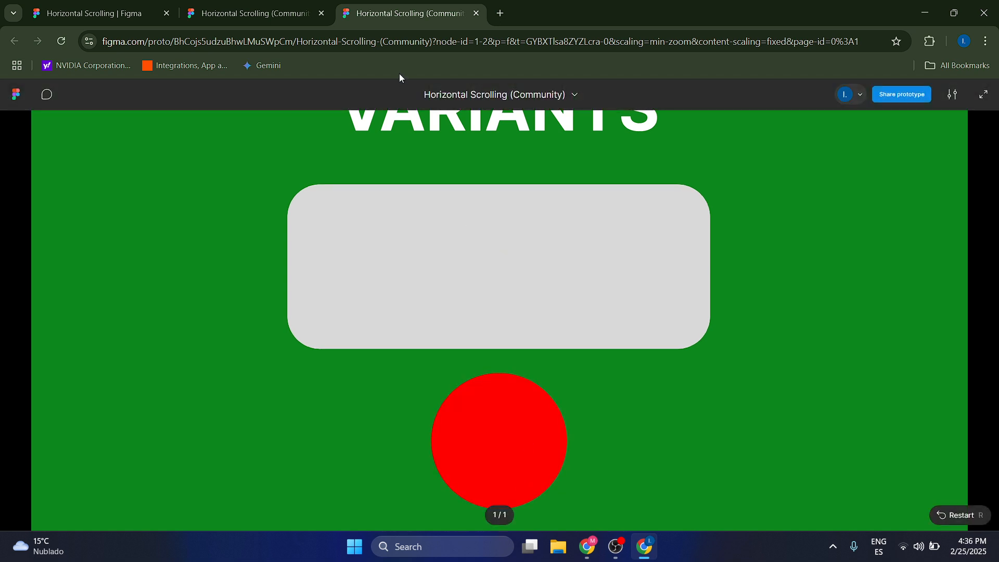